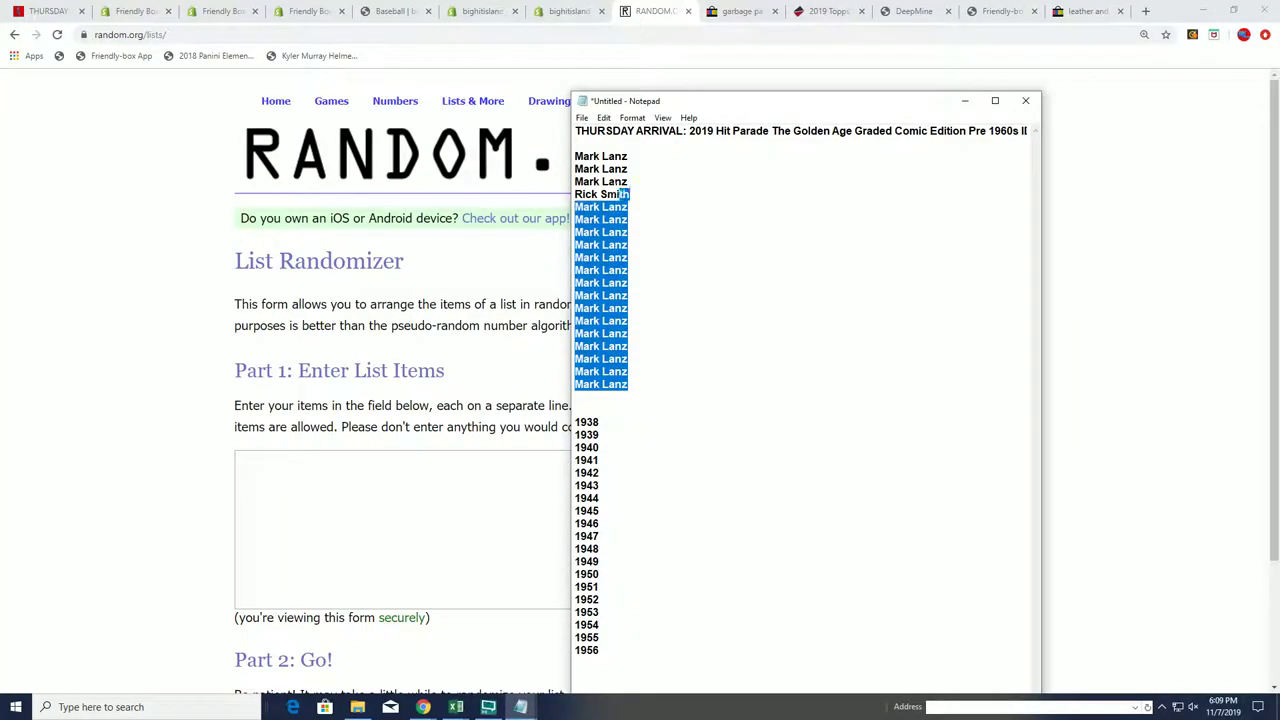
Step: Copy the selected owner names from Notepad to the clipboard
{"action": "right_click", "coordinate": [608, 184]}
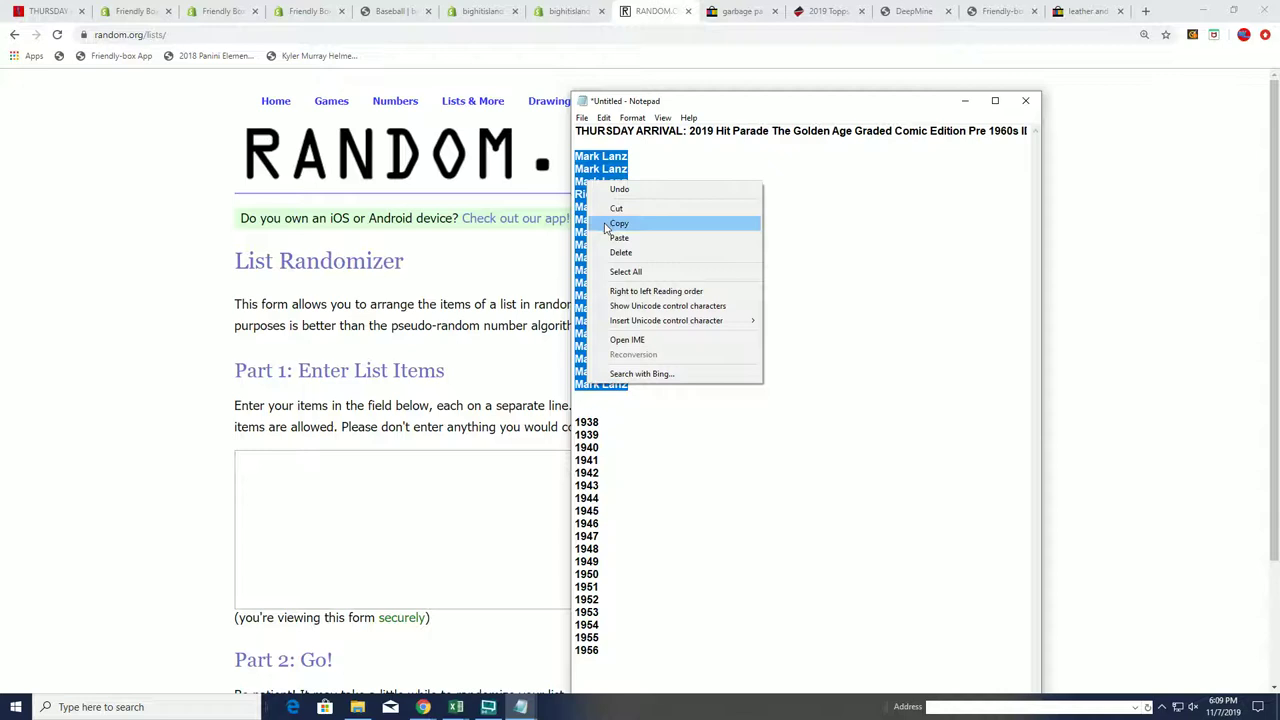
{"action": "left_click", "coordinate": [620, 223]}
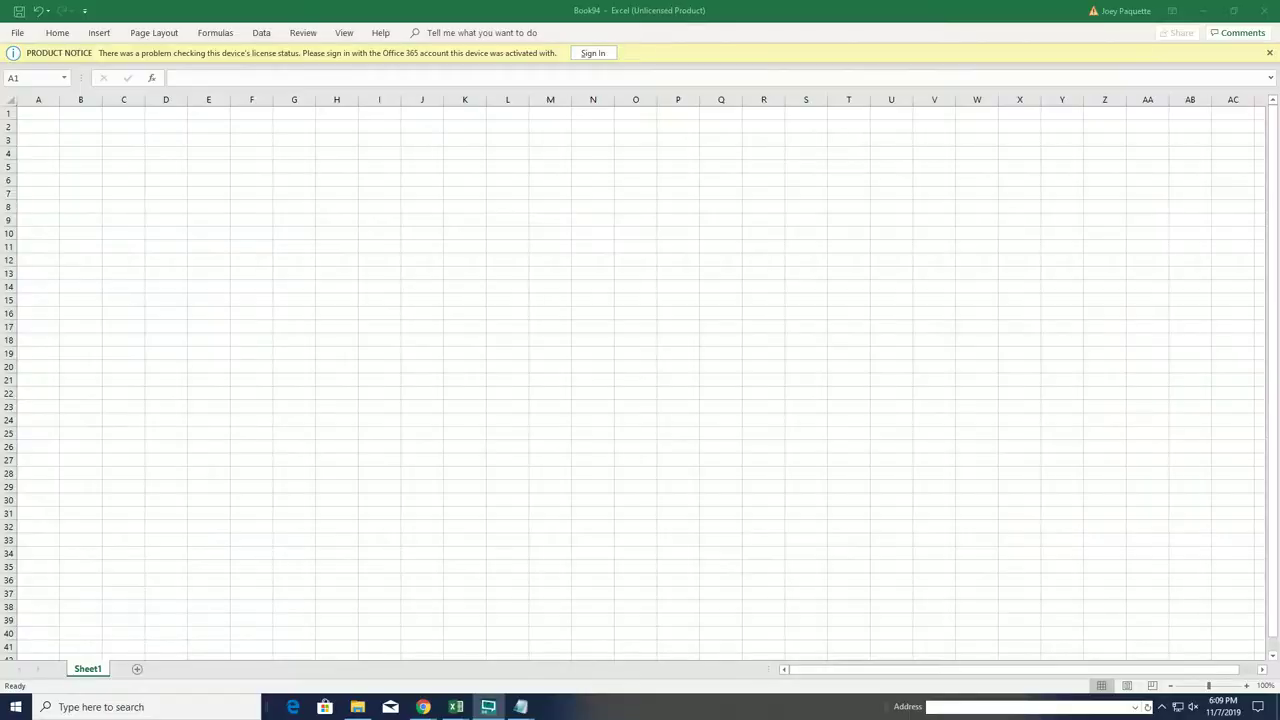
Step: Widen columns A and B by dragging their header borders
{"action": "left_click", "coordinate": [50, 99]}
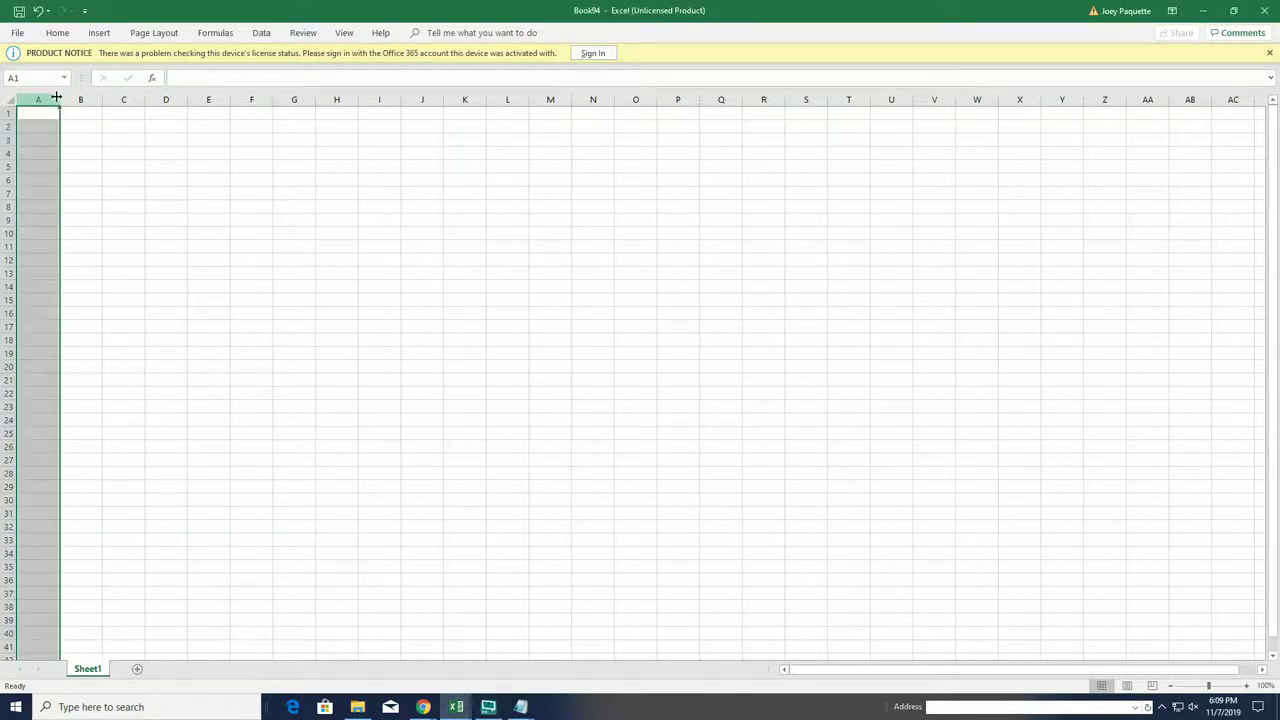
{"action": "left_click_drag", "start_coordinate": [60, 96], "coordinate": [322, 97]}
{"action": "left_click", "coordinate": [172, 99]}
{"action": "left_click", "coordinate": [72, 116]}
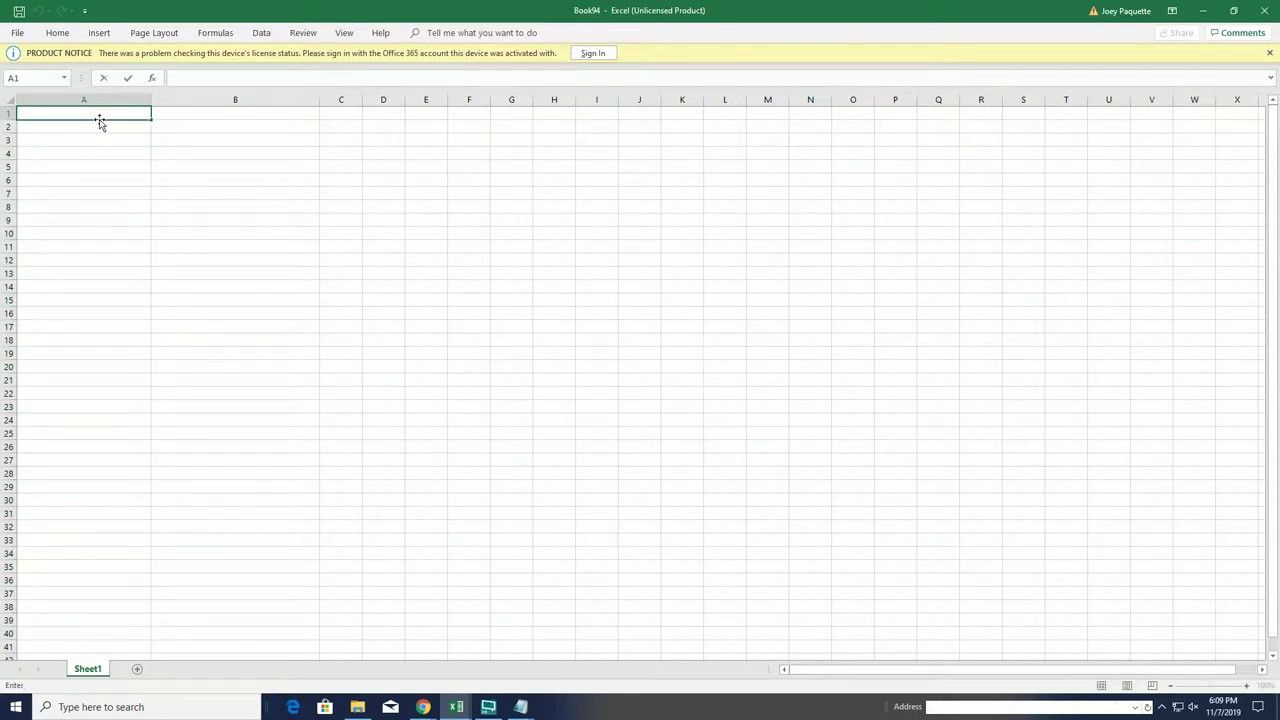
Step: Enter the headers OWNER NAMES in A1 and YEARS in B1
{"action": "type", "text": "OWNER "}
{"action": "type", "text": "NAME"}
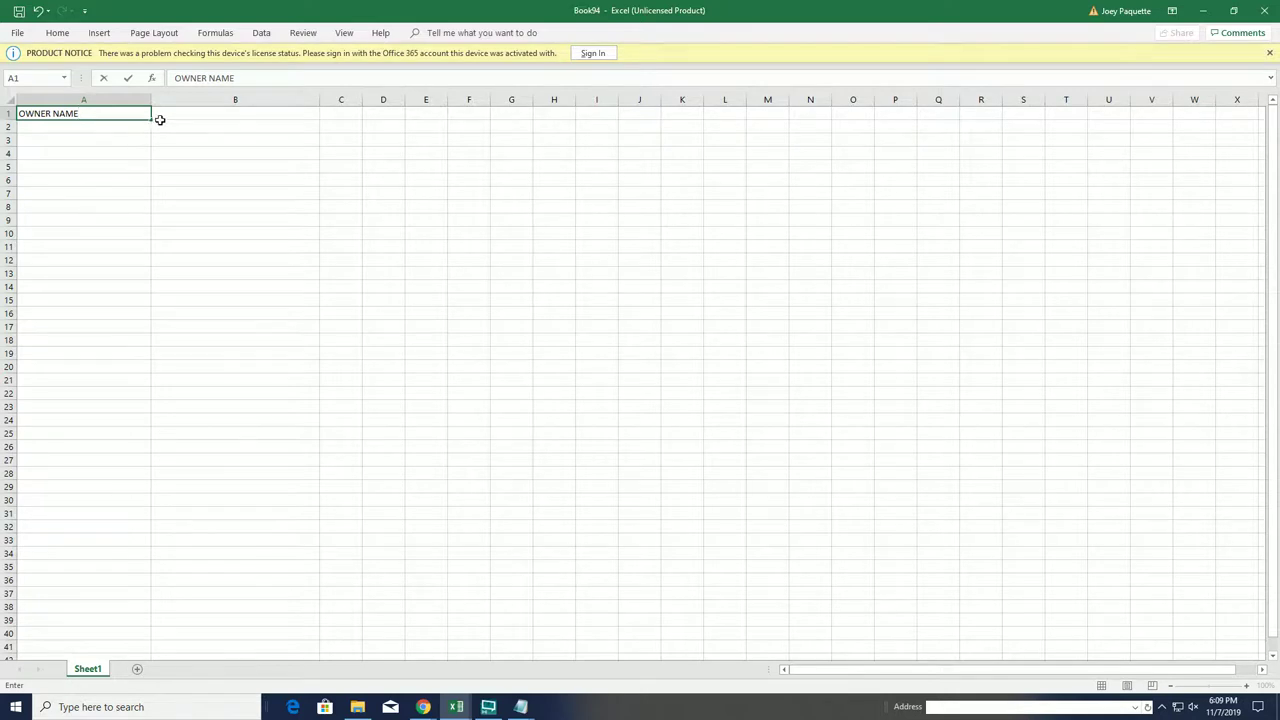
{"action": "type", "text": "S"}
{"action": "left_click", "coordinate": [174, 112]}
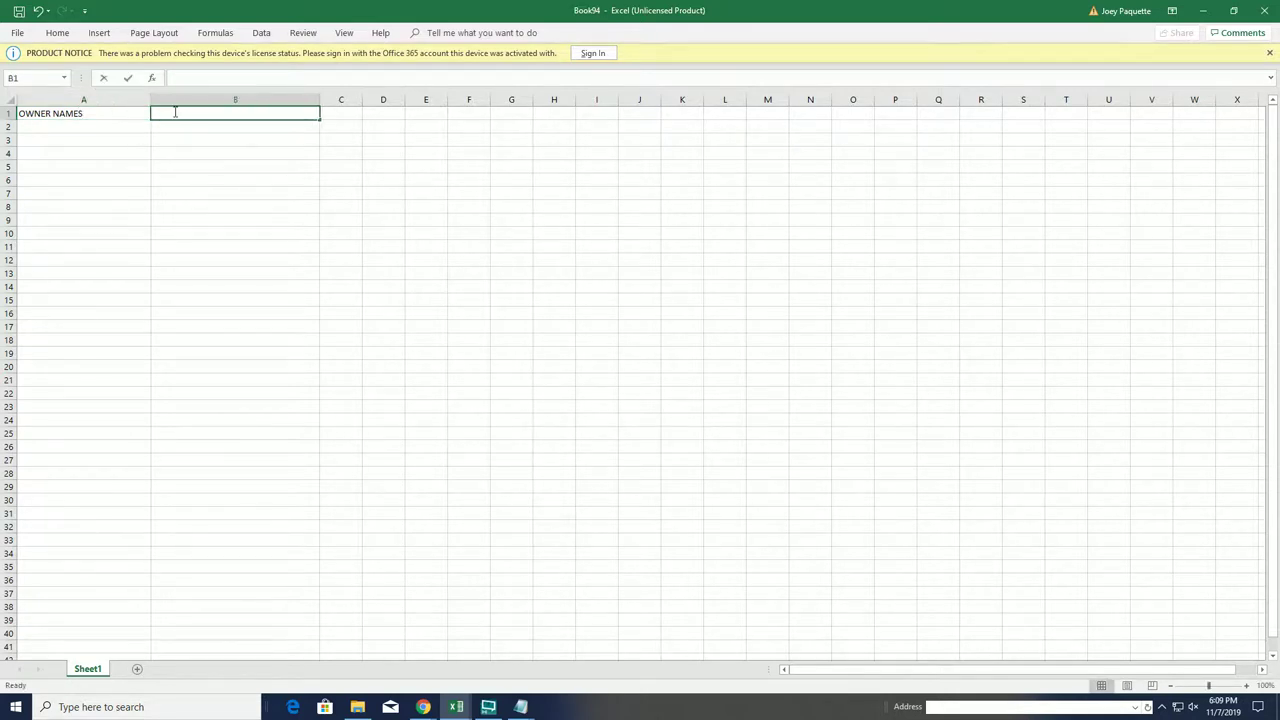
{"action": "double_click", "coordinate": [222, 112]}
{"action": "type", "text": "YEARS"}
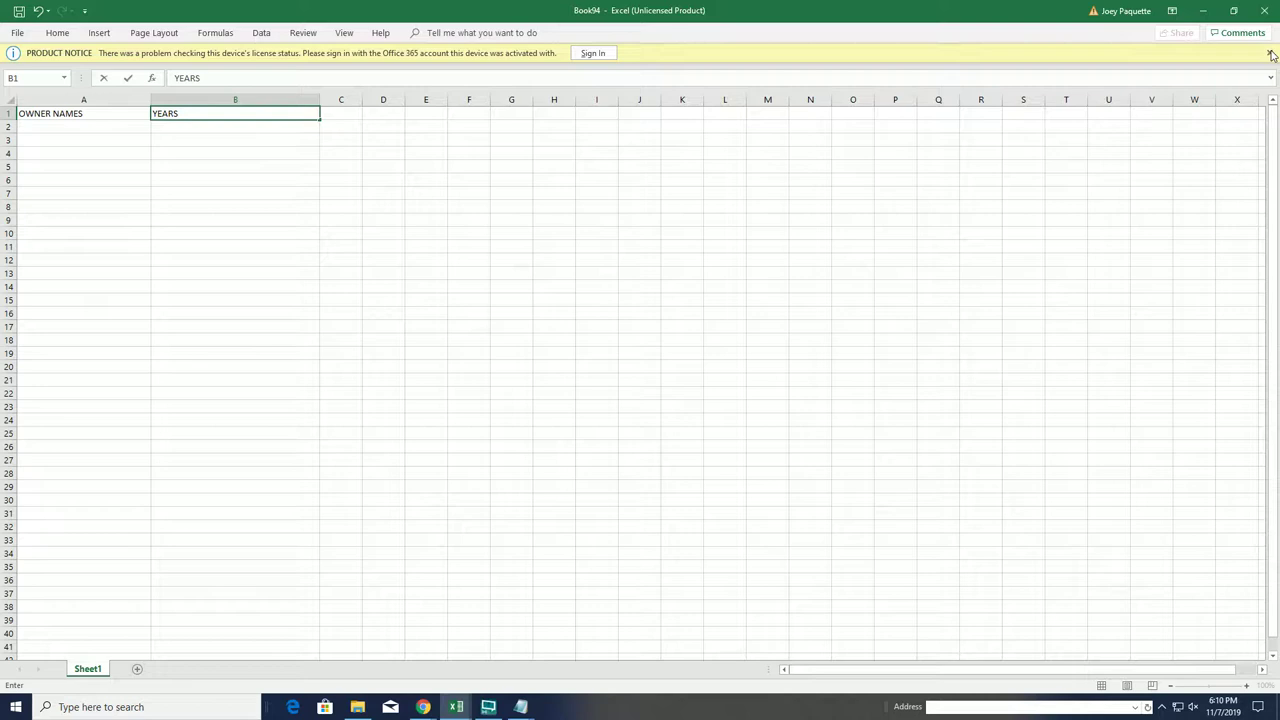
{"action": "left_click", "coordinate": [1102, 216]}
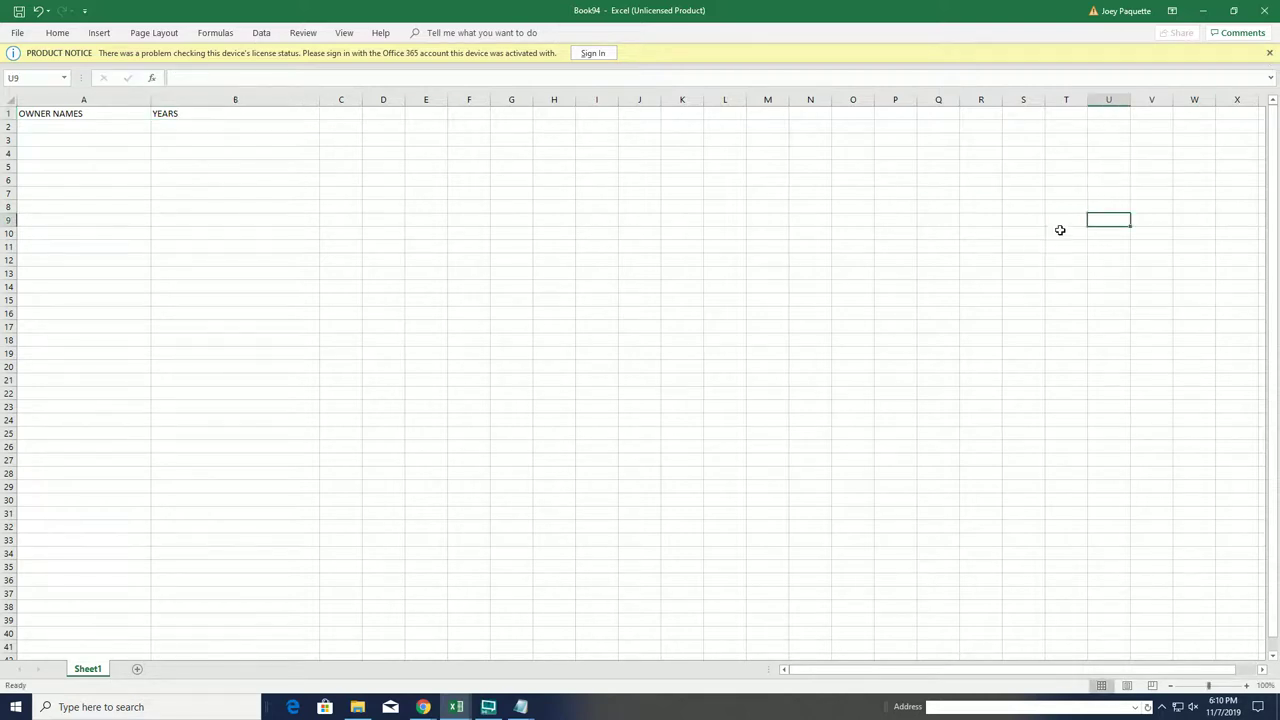
Step: Select A2, zoom the sheet to about 214% and dismiss the product notice
{"action": "left_click", "coordinate": [87, 128]}
{"action": "left_click_drag", "start_coordinate": [1208, 686], "coordinate": [1220, 686]}
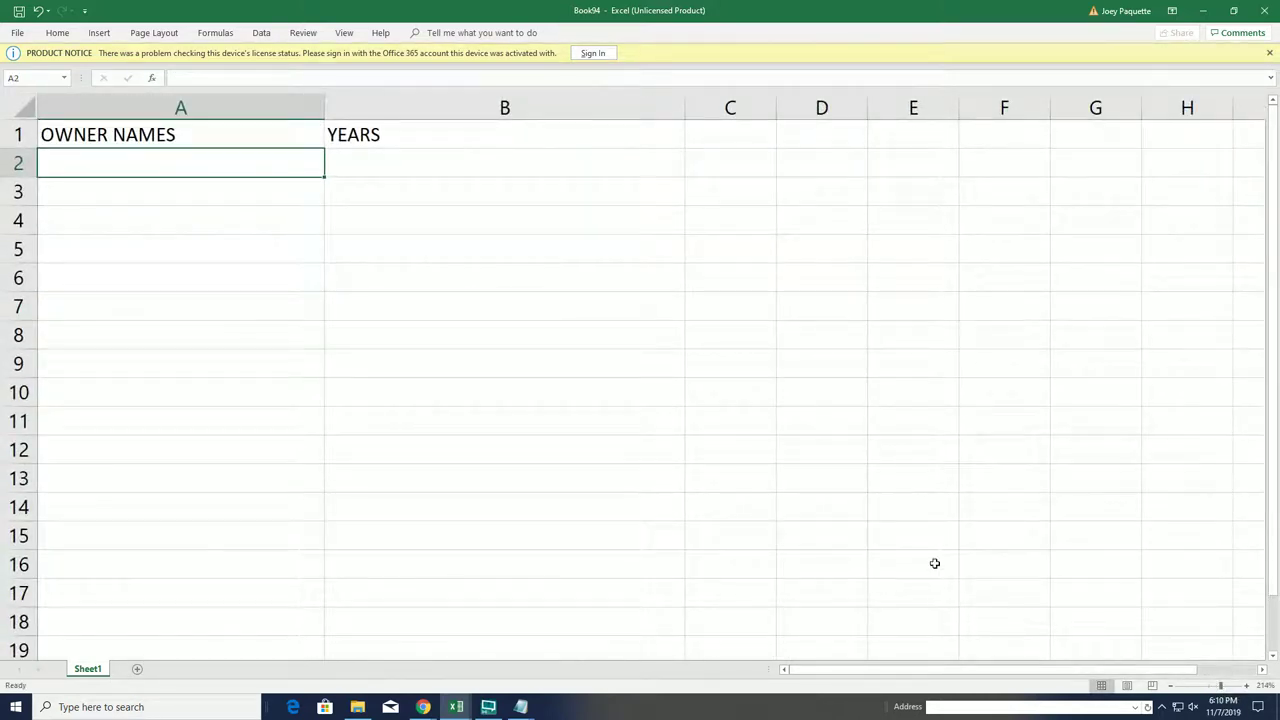
{"action": "left_click", "coordinate": [1269, 52]}
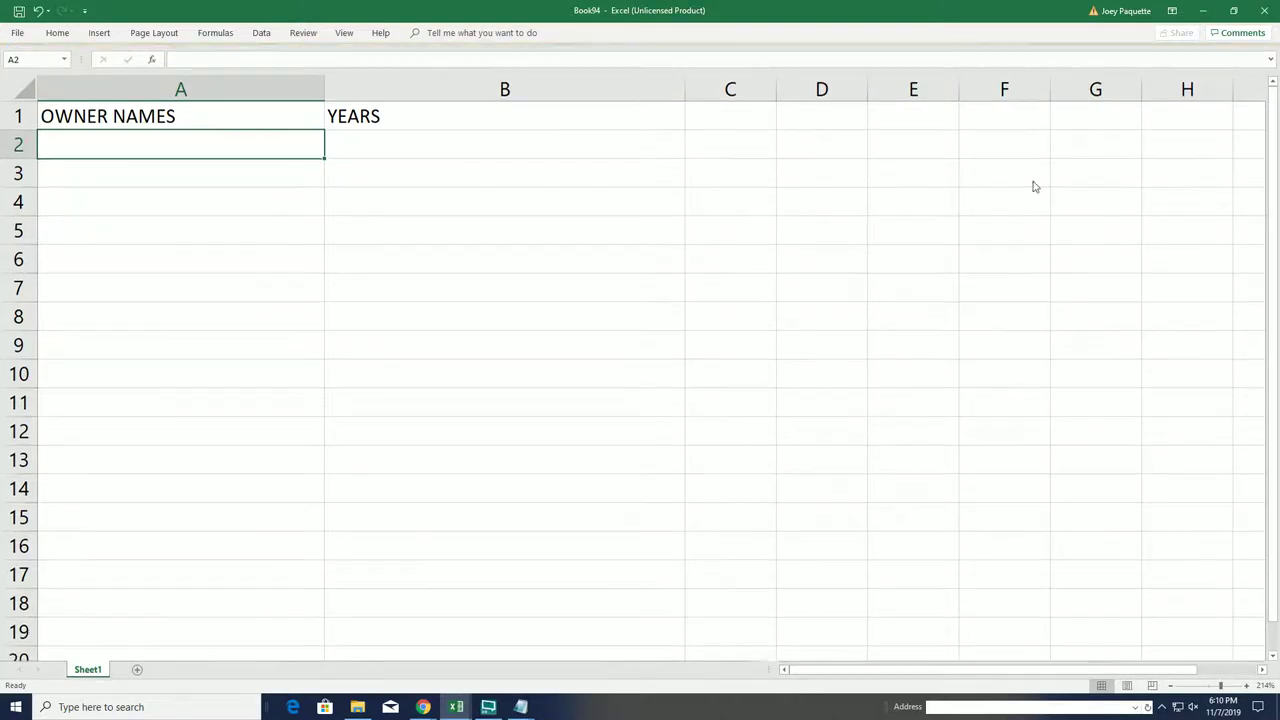
Step: Copy the owner names from Notepad again and paste them into the List Randomizer field
{"action": "left_click", "coordinate": [1203, 11]}
{"action": "right_click", "coordinate": [596, 283]}
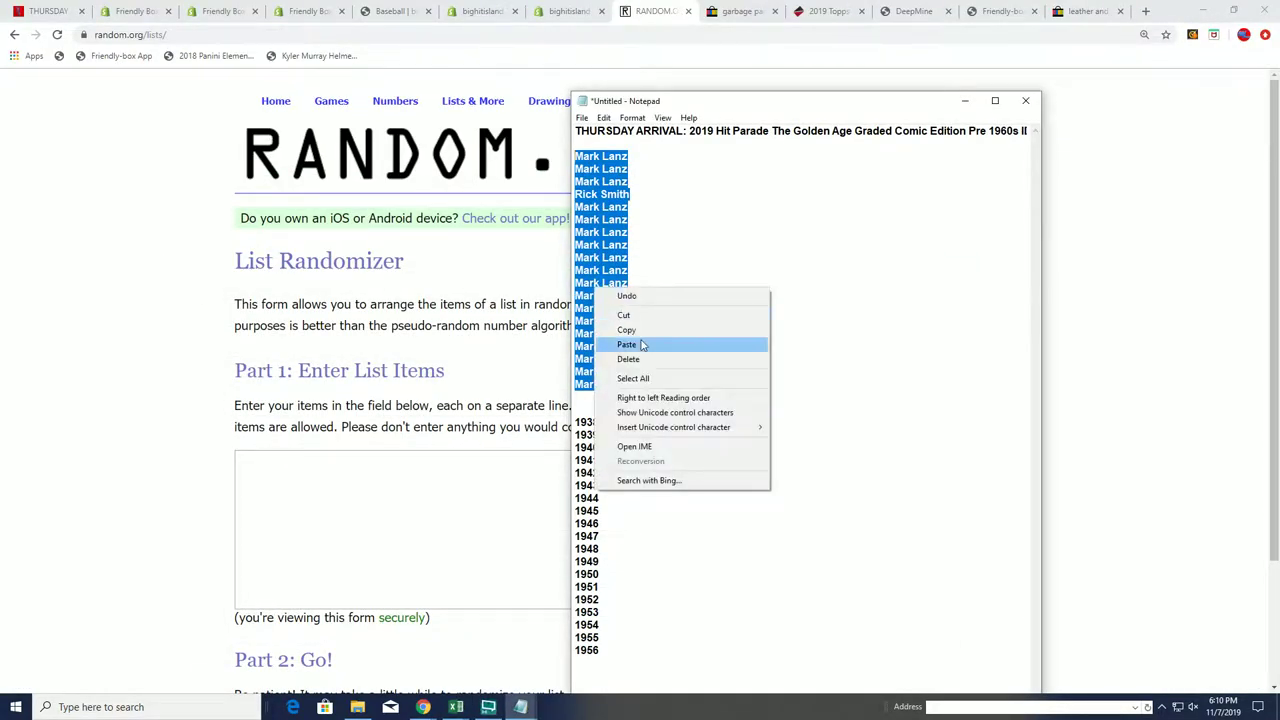
{"action": "left_click", "coordinate": [612, 330]}
{"action": "left_click", "coordinate": [280, 489]}
{"action": "right_click", "coordinate": [250, 462]}
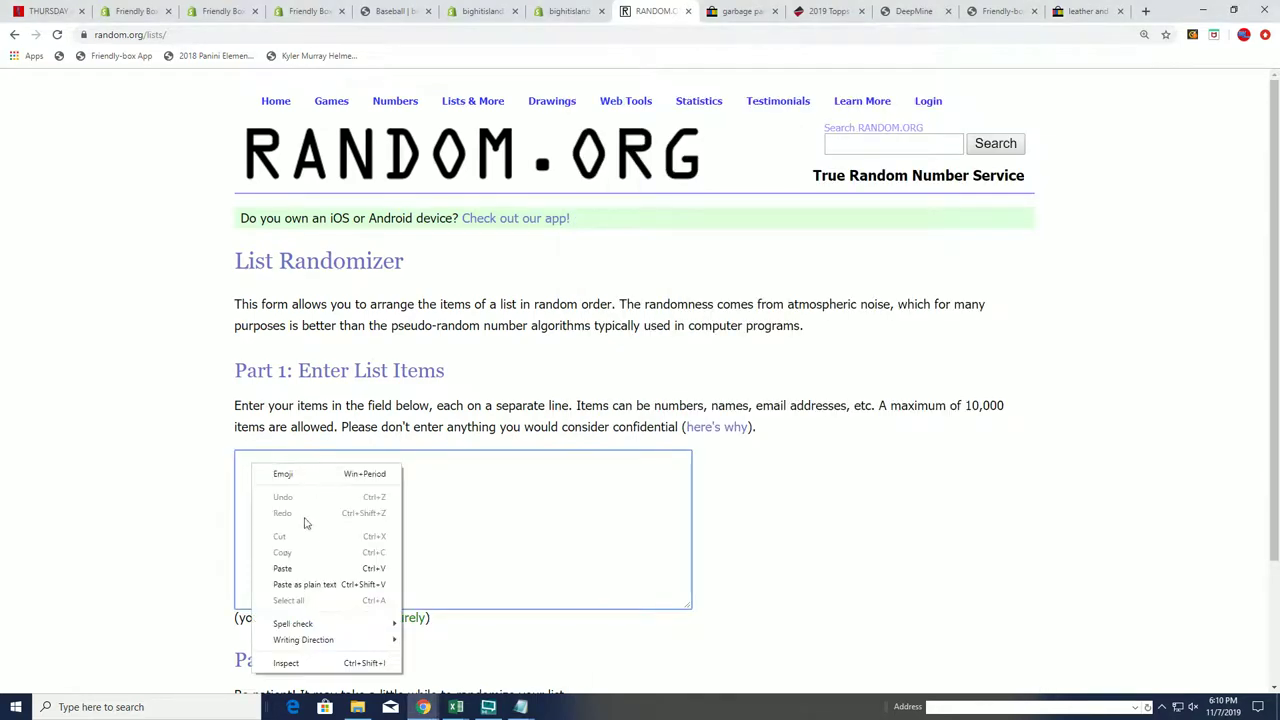
{"action": "left_click", "coordinate": [288, 566]}
Step: Randomize the names, reshuffle until randomized 7 times, then select the 19 results
{"action": "scroll", "coordinate": [742, 536], "scroll_direction": "down", "scroll_amount": 3}
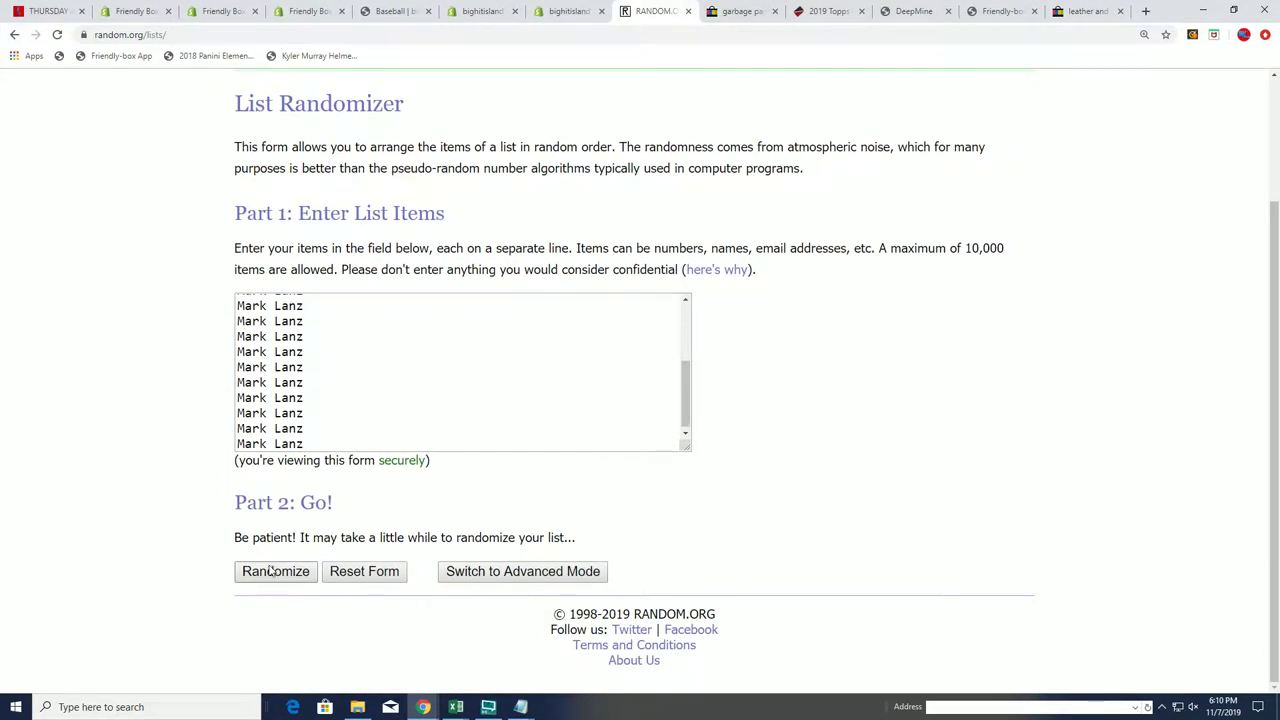
{"action": "left_click", "coordinate": [287, 568]}
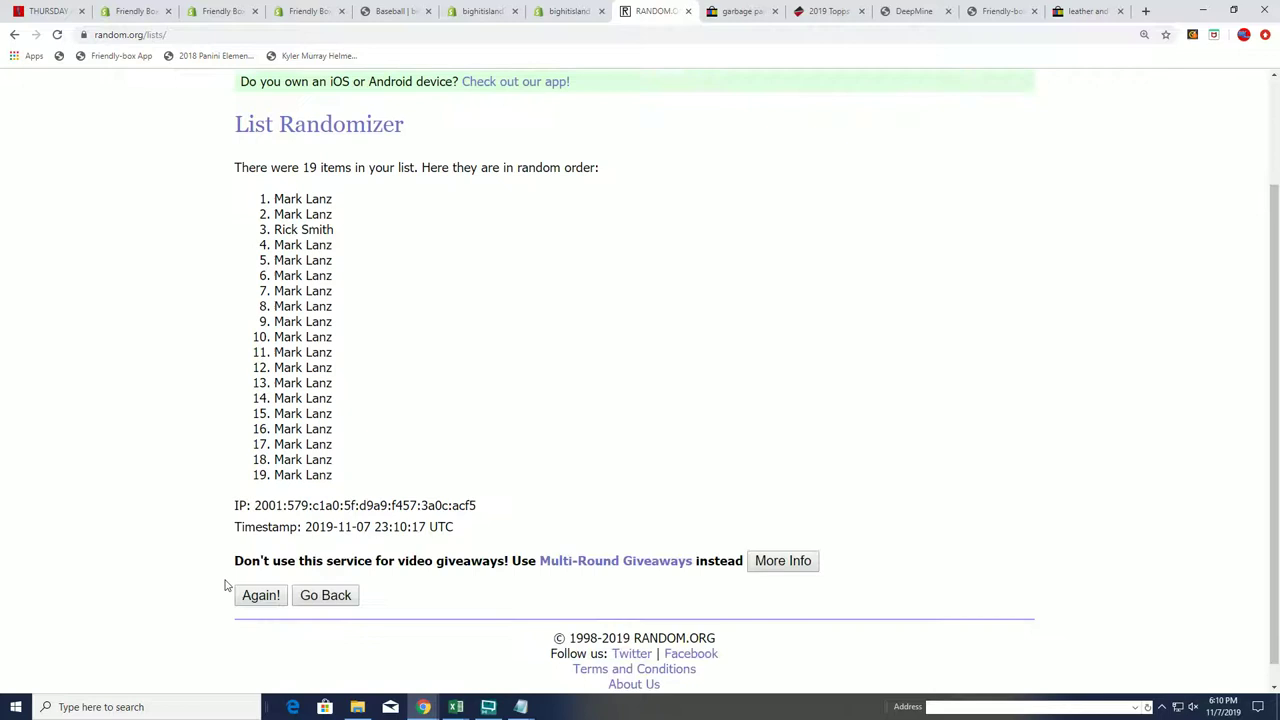
{"action": "left_click", "coordinate": [253, 571]}
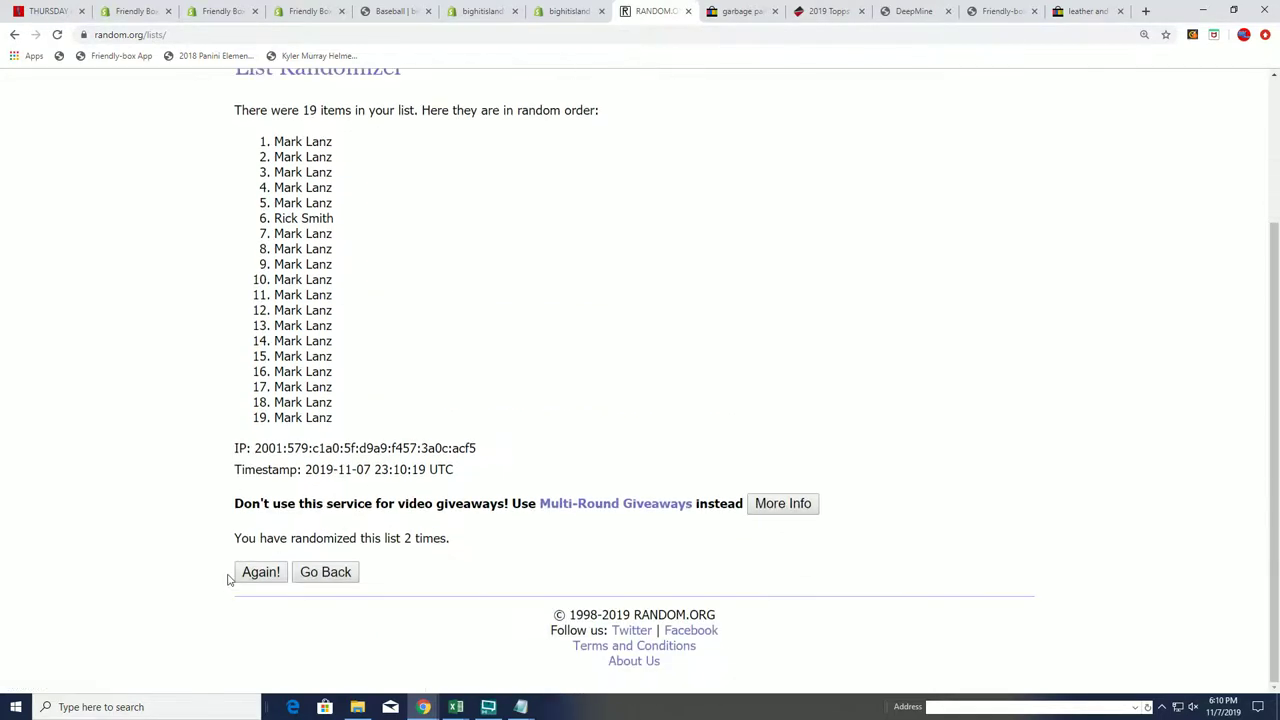
{"action": "left_click", "coordinate": [253, 571]}
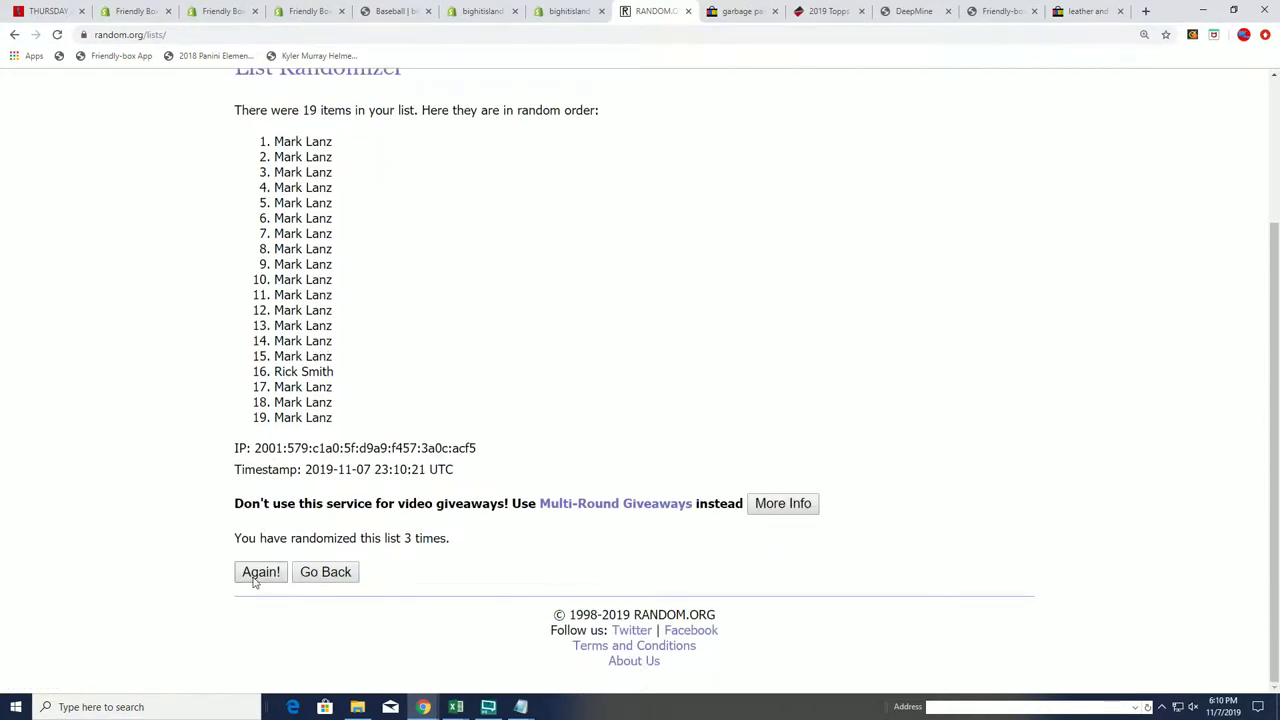
{"action": "left_click", "coordinate": [254, 574]}
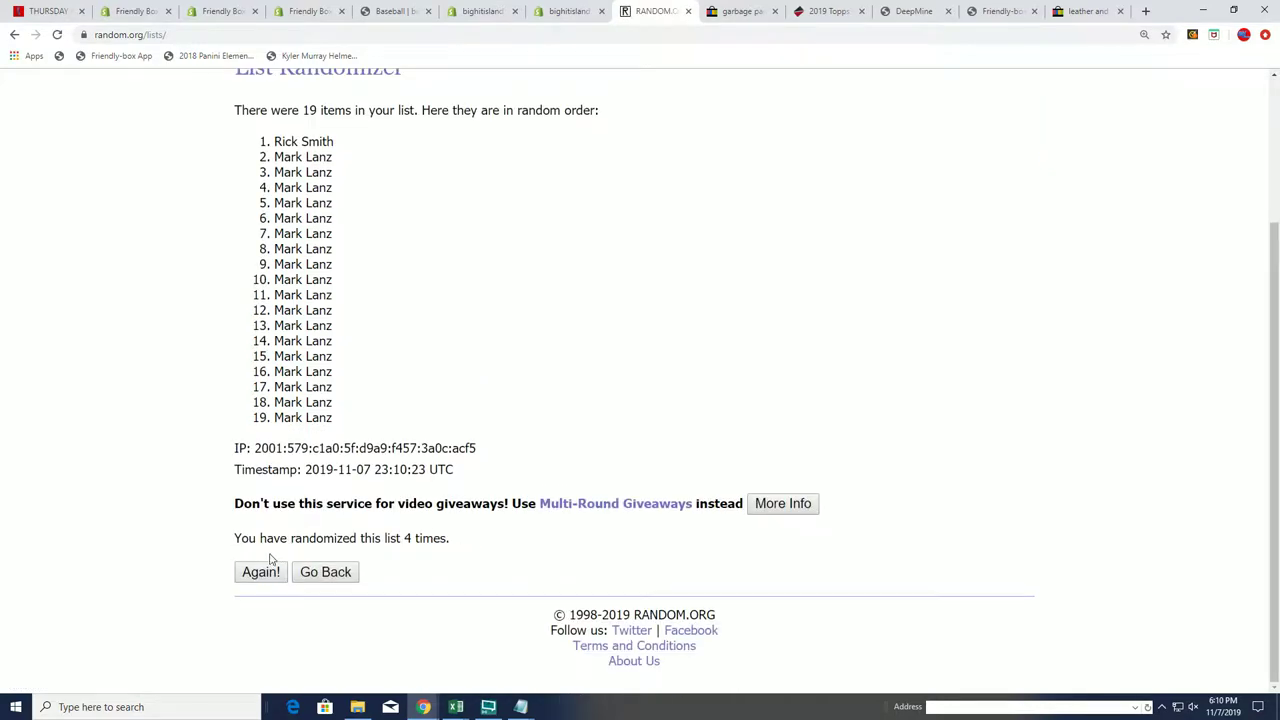
{"action": "left_click", "coordinate": [250, 575]}
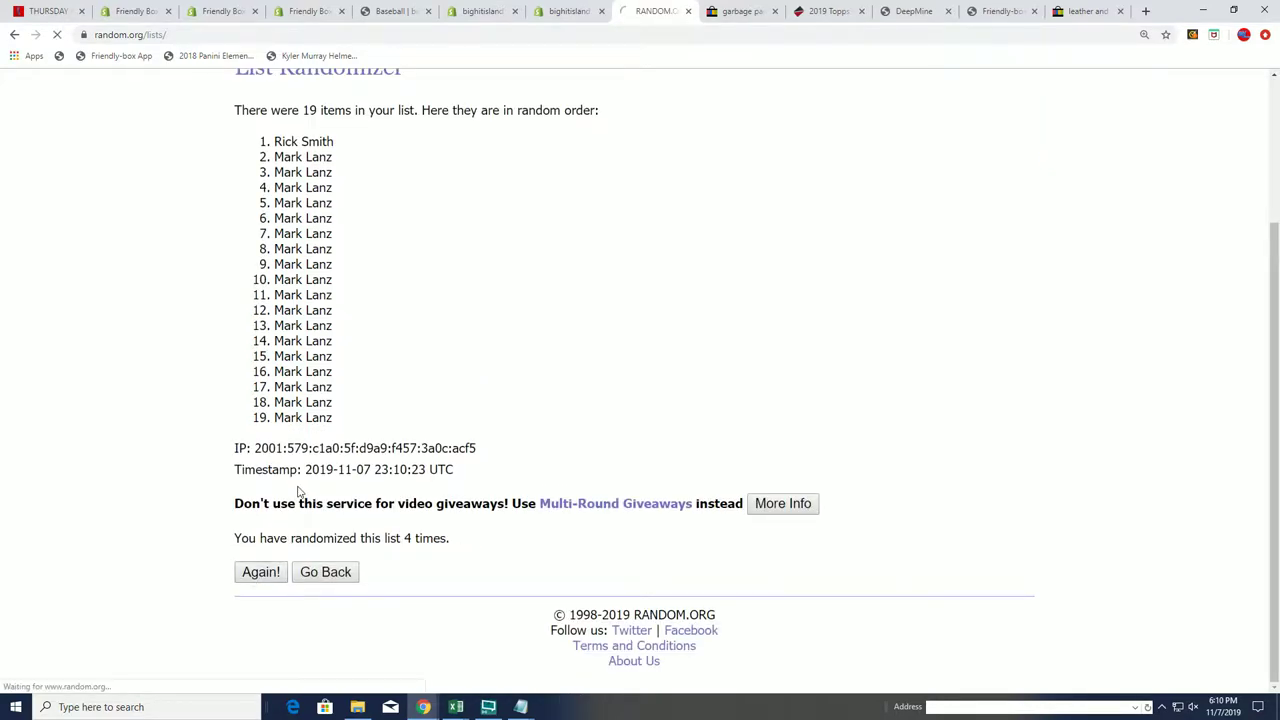
{"action": "left_click", "coordinate": [256, 572]}
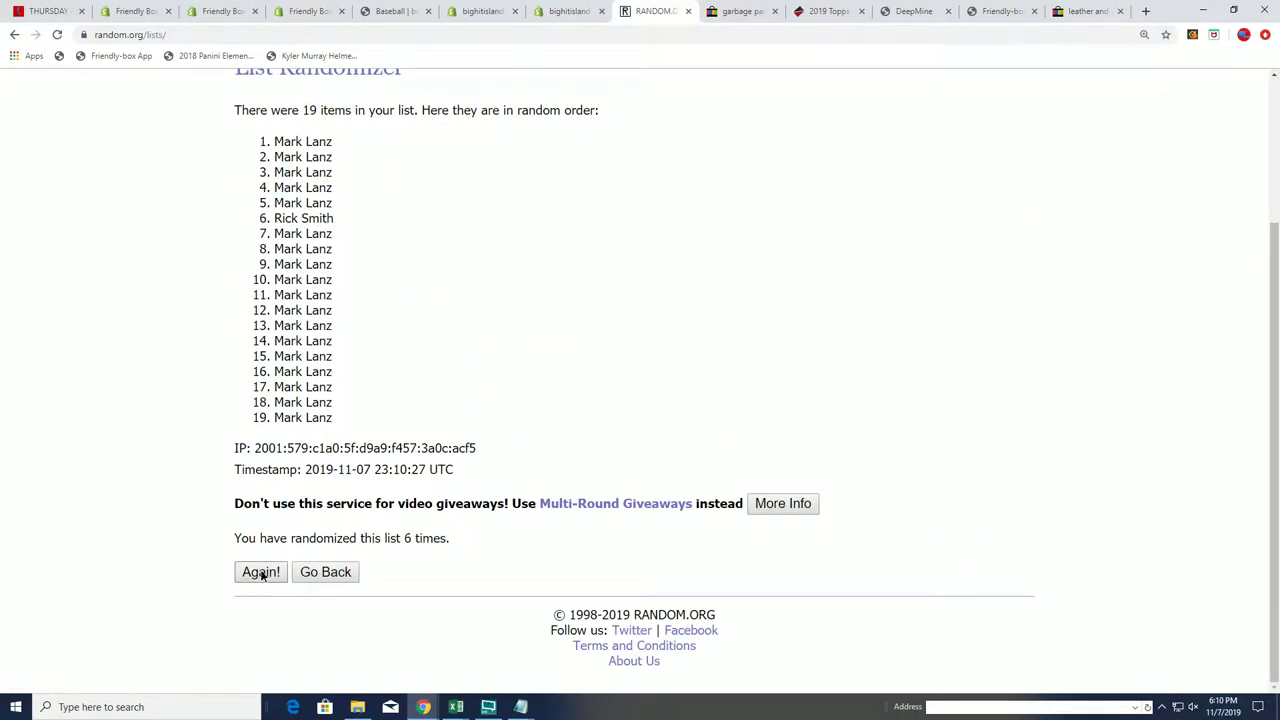
{"action": "left_click", "coordinate": [257, 572]}
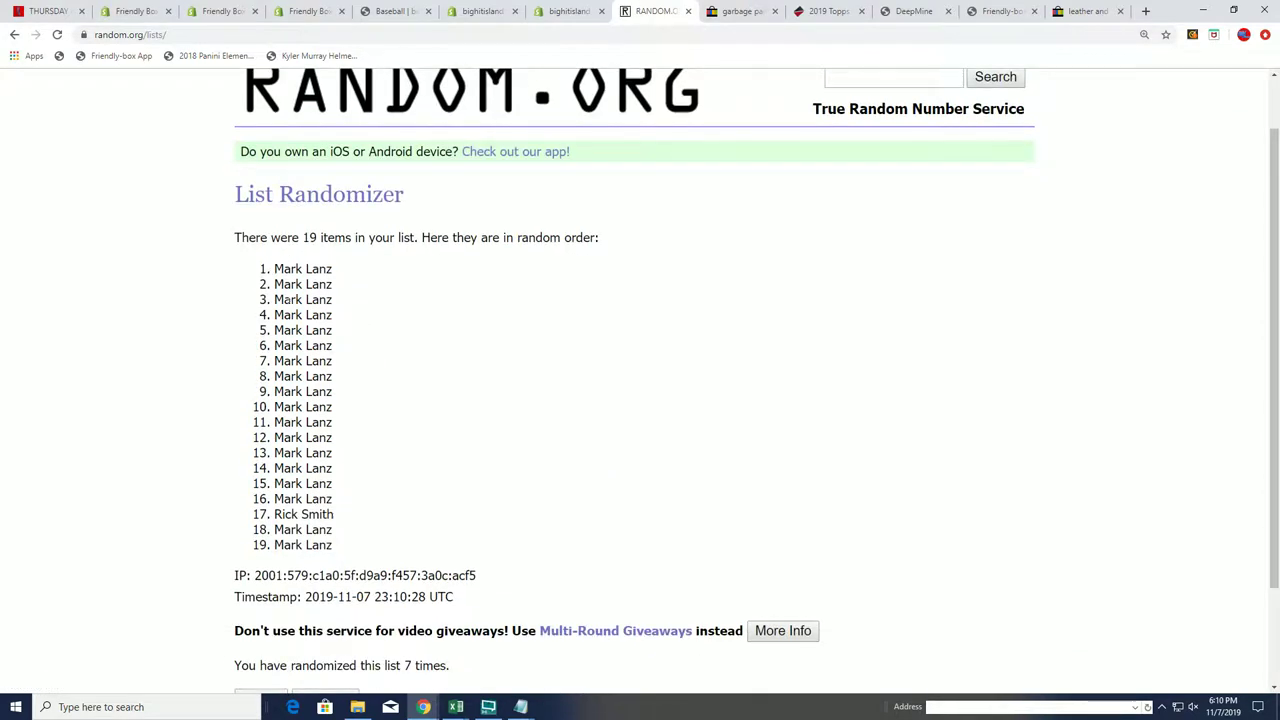
{"action": "mouse_move", "coordinate": [273, 262]}
{"action": "left_mouse_down"}
{"action": "mouse_move", "coordinate": [322, 516]}
{"action": "mouse_move", "coordinate": [343, 549]}
{"action": "left_mouse_up"}
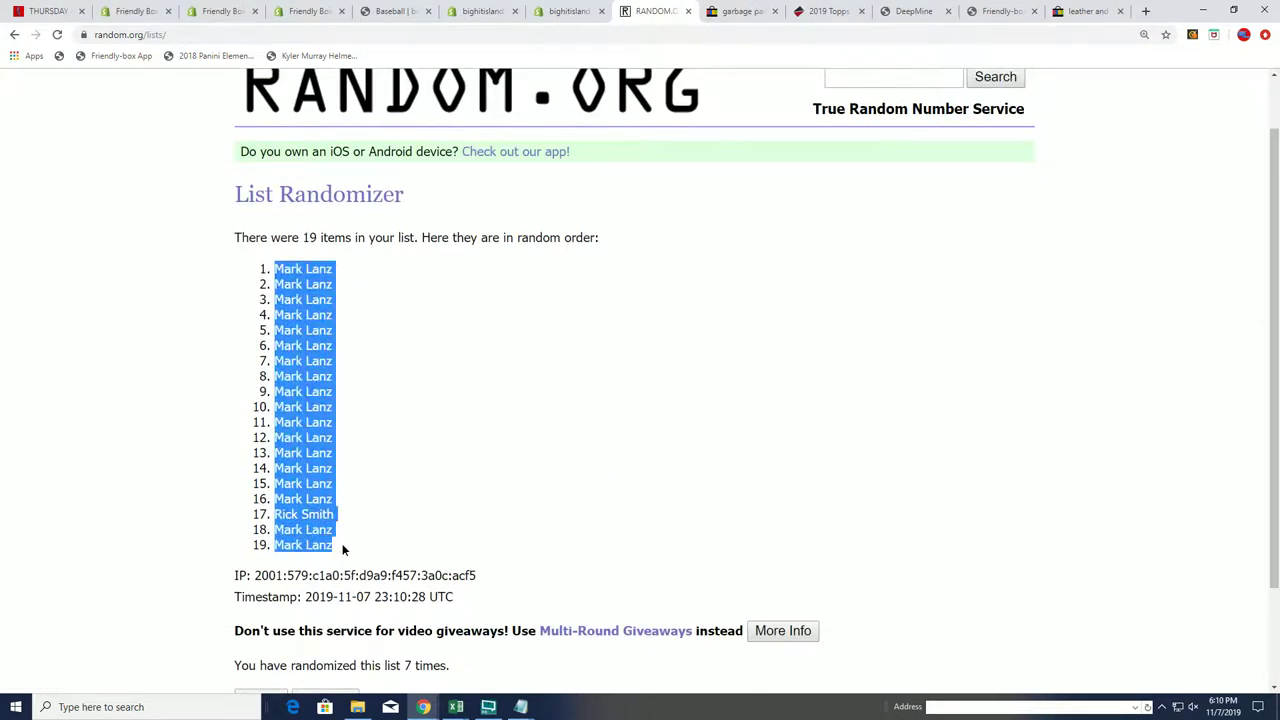
Step: Copy the shuffled owner names and paste them into Excel starting at A2
{"action": "right_click", "coordinate": [304, 477]}
{"action": "left_click", "coordinate": [329, 489]}
{"action": "key", "text": "alt+Tab"}
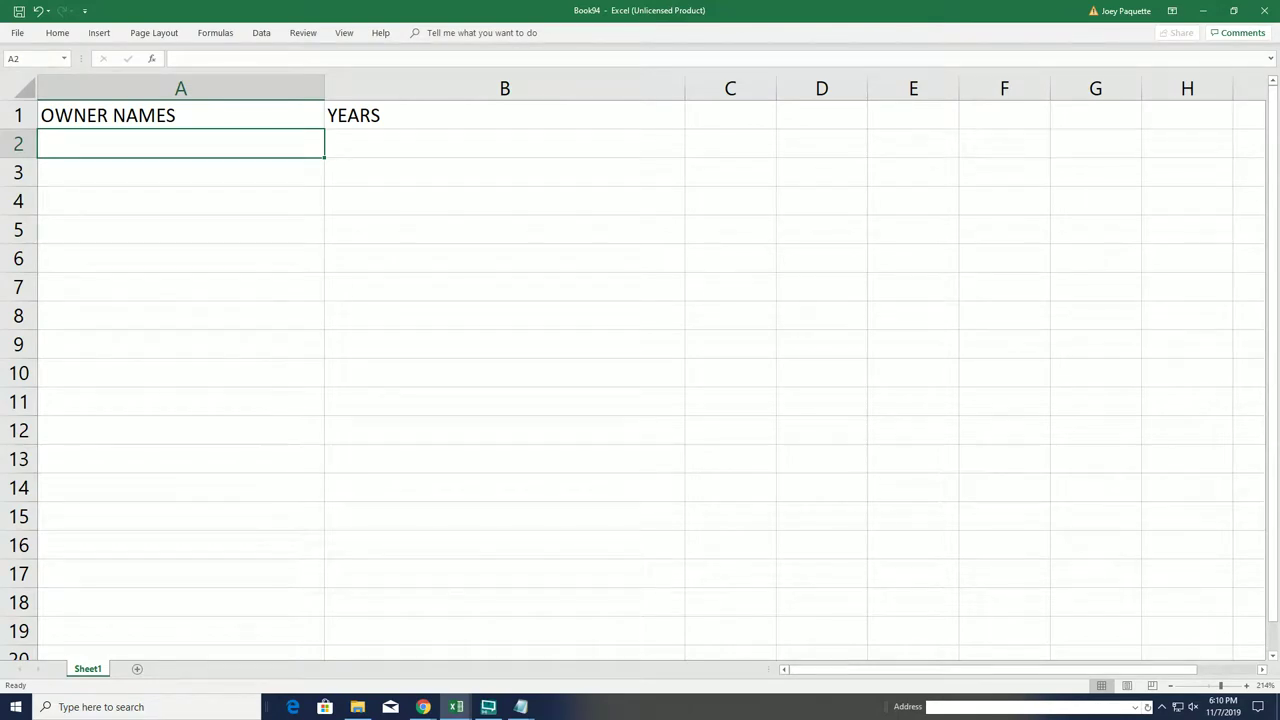
{"action": "key", "text": "alt+Tab"}
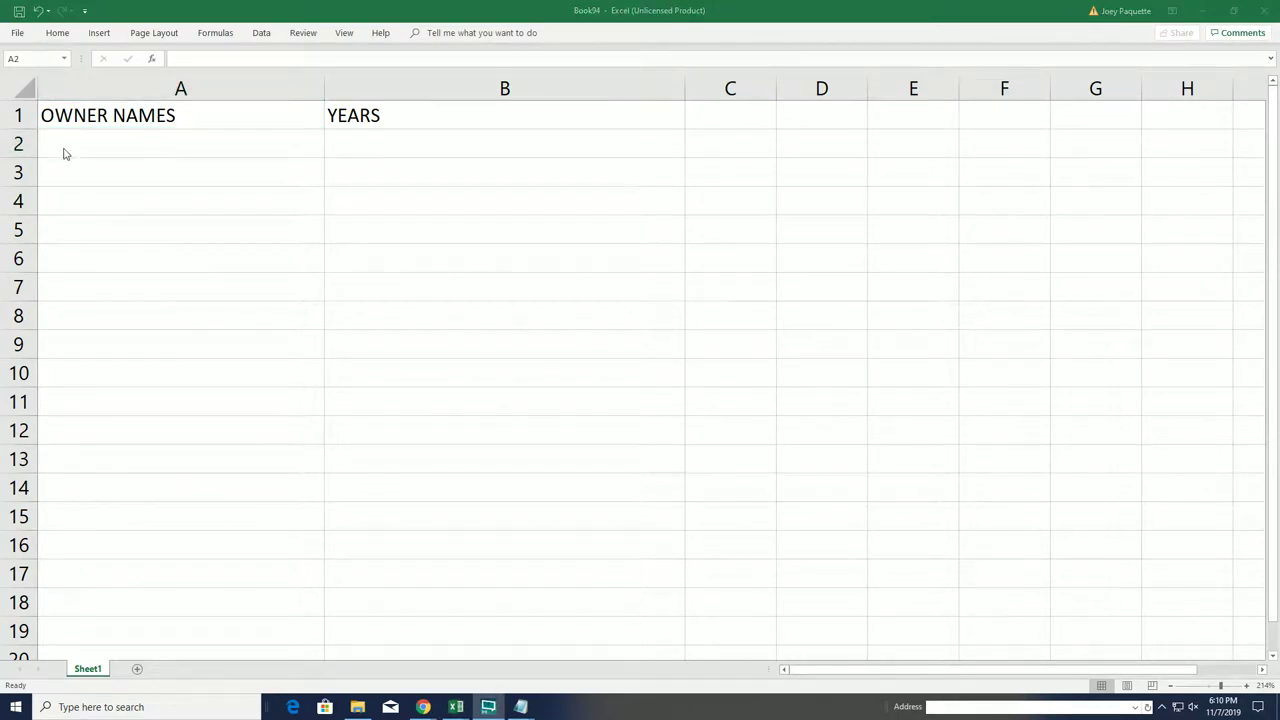
{"action": "left_click", "coordinate": [64, 151]}
{"action": "right_click", "coordinate": [64, 146]}
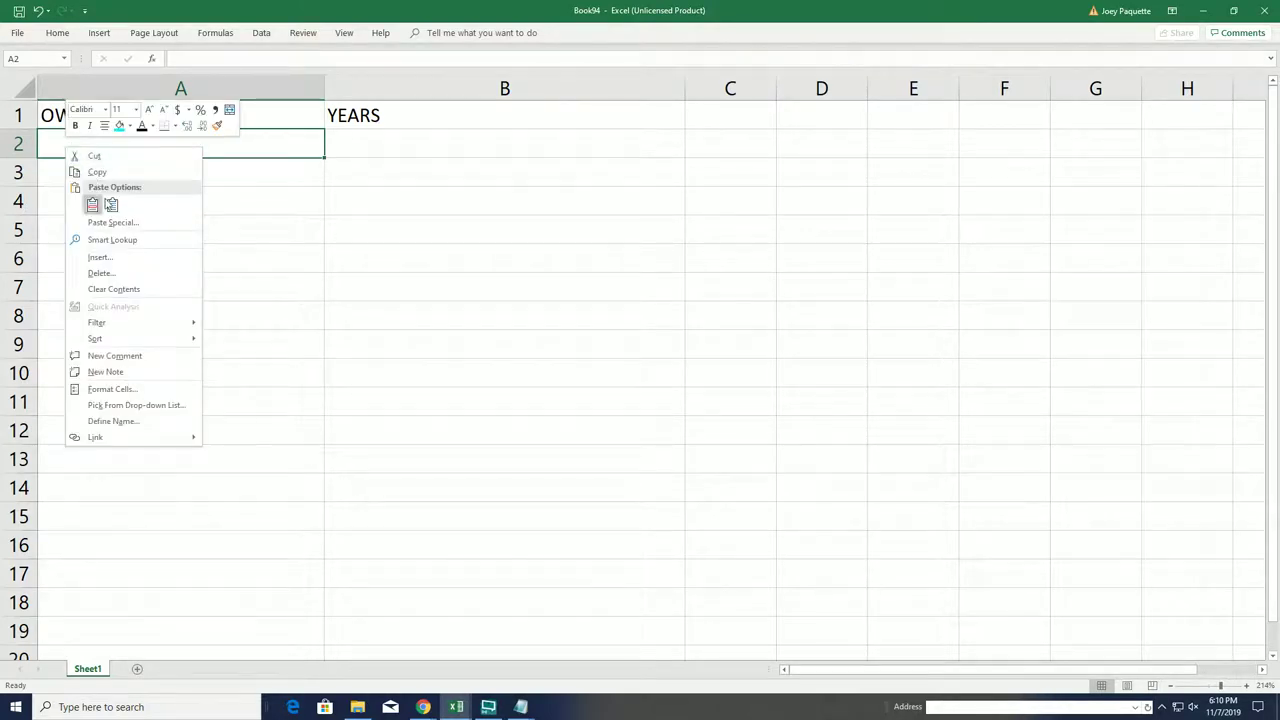
{"action": "left_click", "coordinate": [92, 206]}
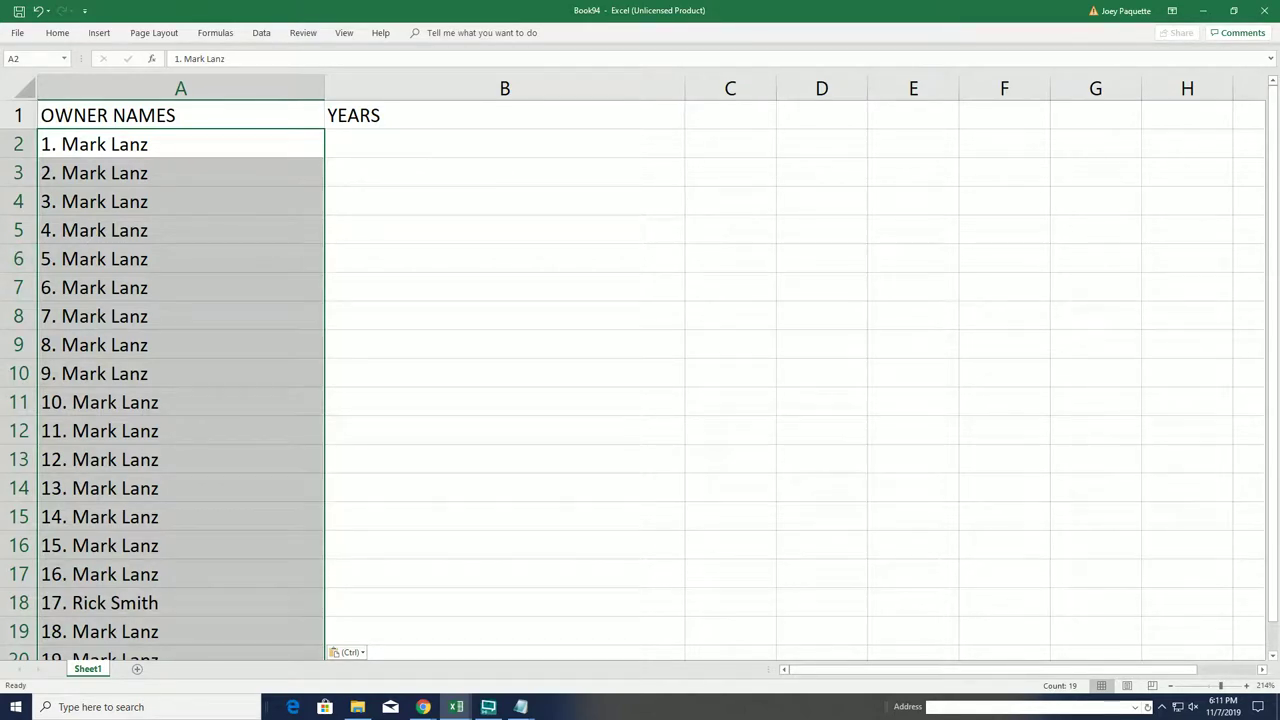
Step: Narrow column A to width 15.57 to fit the names, zoom to 200%, and select B2
{"action": "key", "text": "alt+Tab"}
{"action": "scroll", "coordinate": [400, 150], "scroll_direction": "down", "scroll_amount": 1}
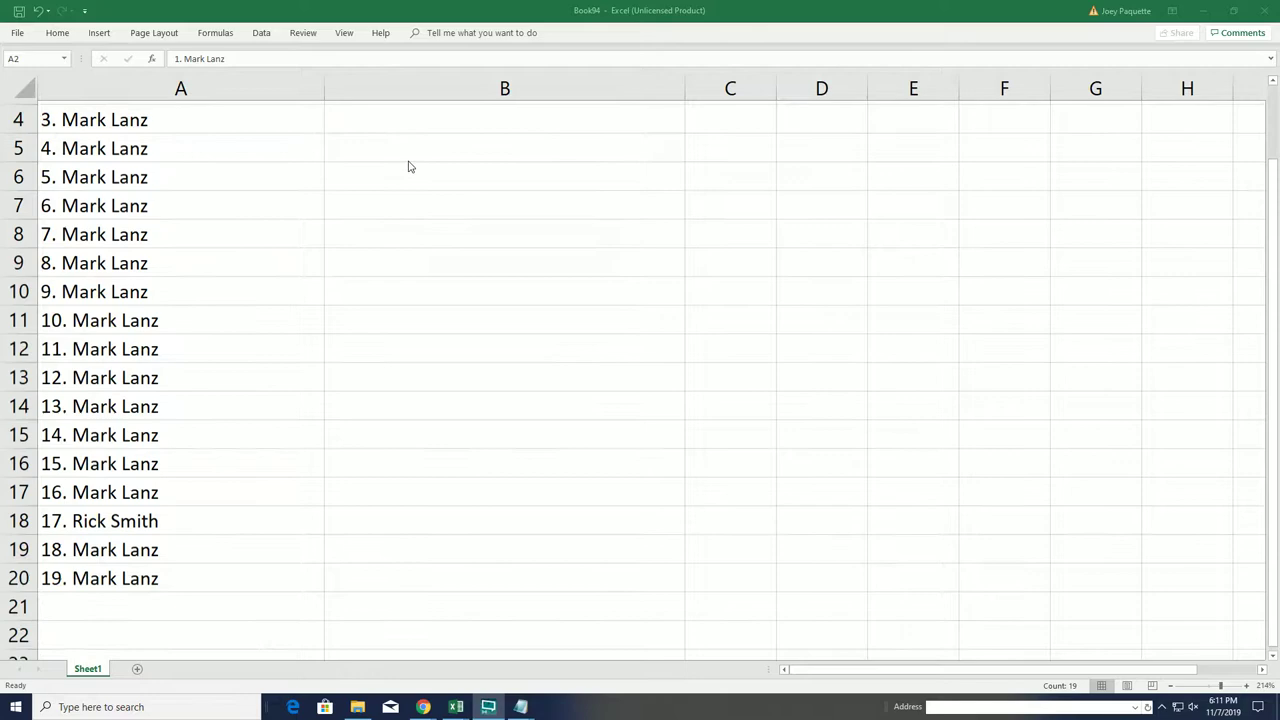
{"action": "left_click", "coordinate": [1177, 686]}
{"action": "left_click", "coordinate": [1210, 686]}
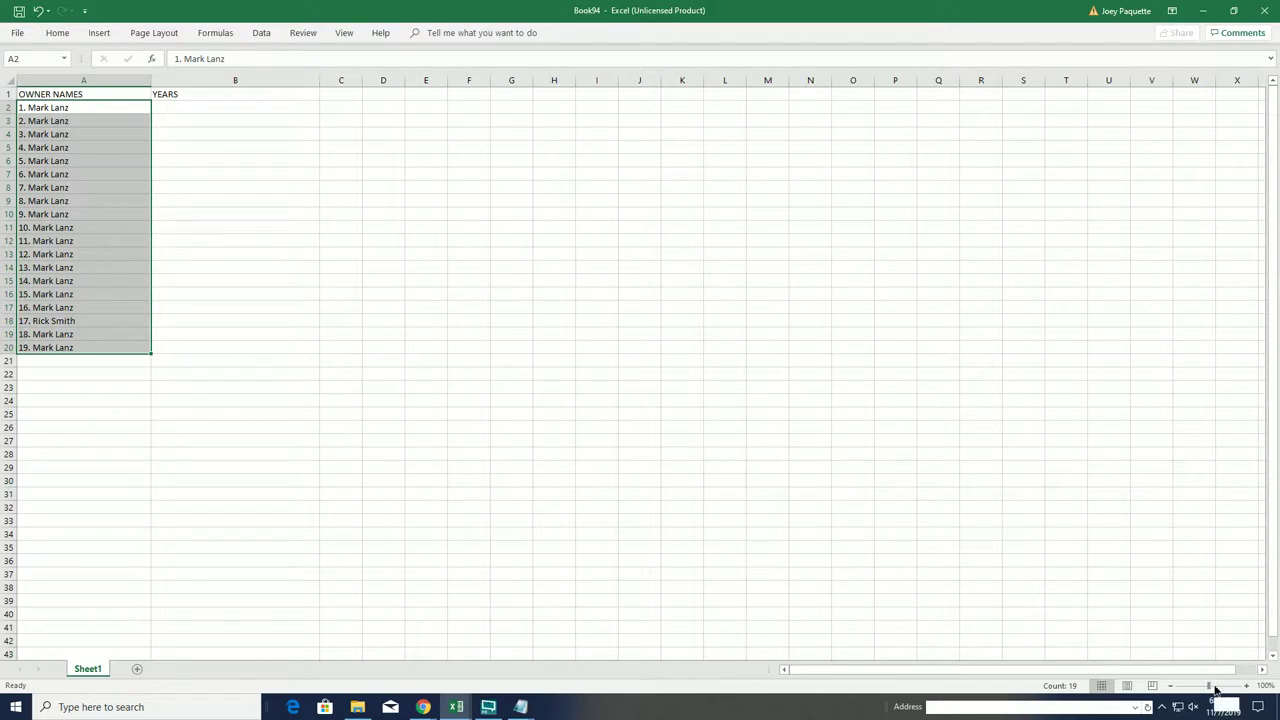
{"action": "left_click", "coordinate": [1214, 686]}
{"action": "left_click", "coordinate": [125, 84]}
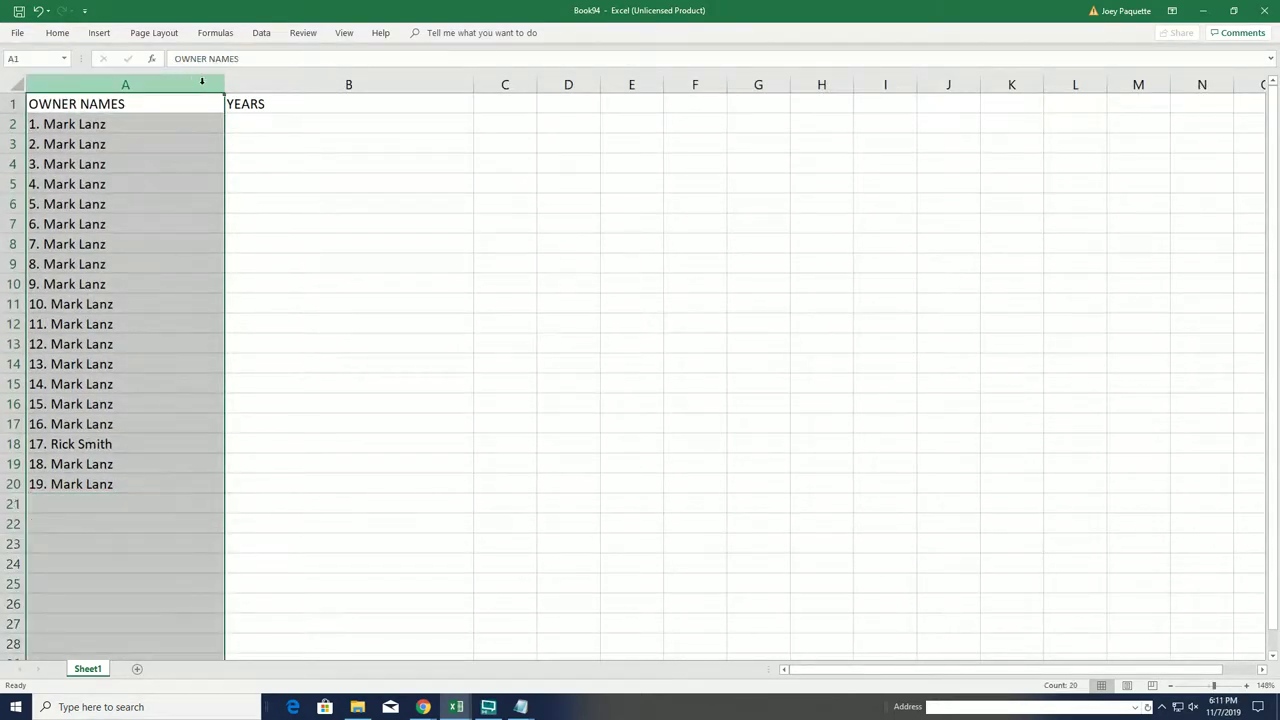
{"action": "left_click_drag", "start_coordinate": [224, 84], "coordinate": [136, 104]}
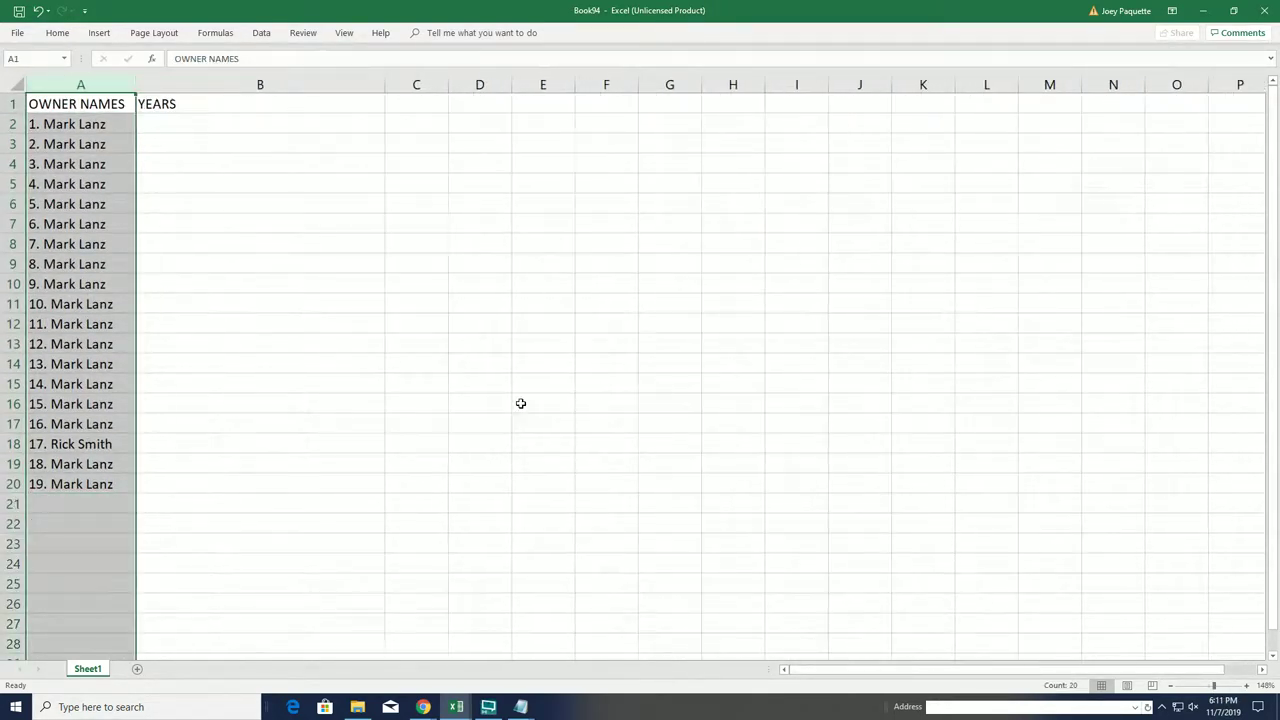
{"action": "left_click", "coordinate": [1246, 686]}
{"action": "left_click", "coordinate": [1246, 686]}
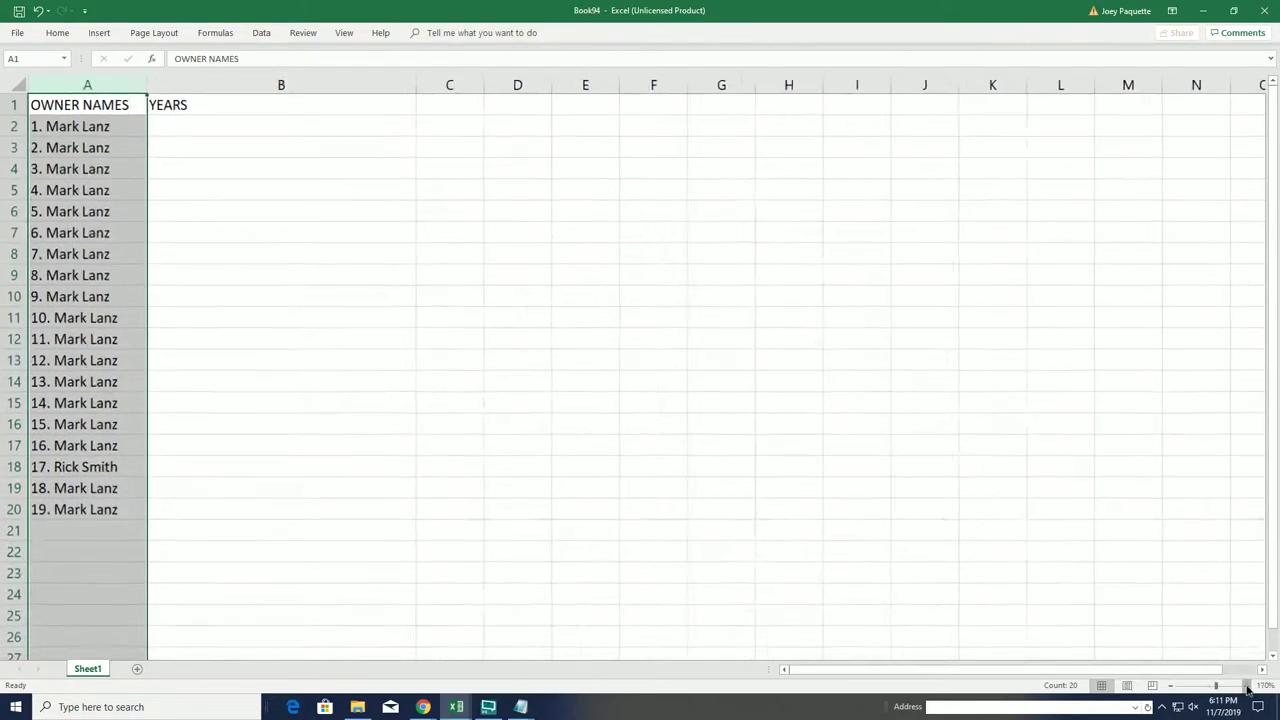
{"action": "left_click", "coordinate": [1246, 686]}
{"action": "left_click", "coordinate": [1246, 686]}
{"action": "left_click", "coordinate": [1246, 686]}
{"action": "left_click", "coordinate": [1246, 686]}
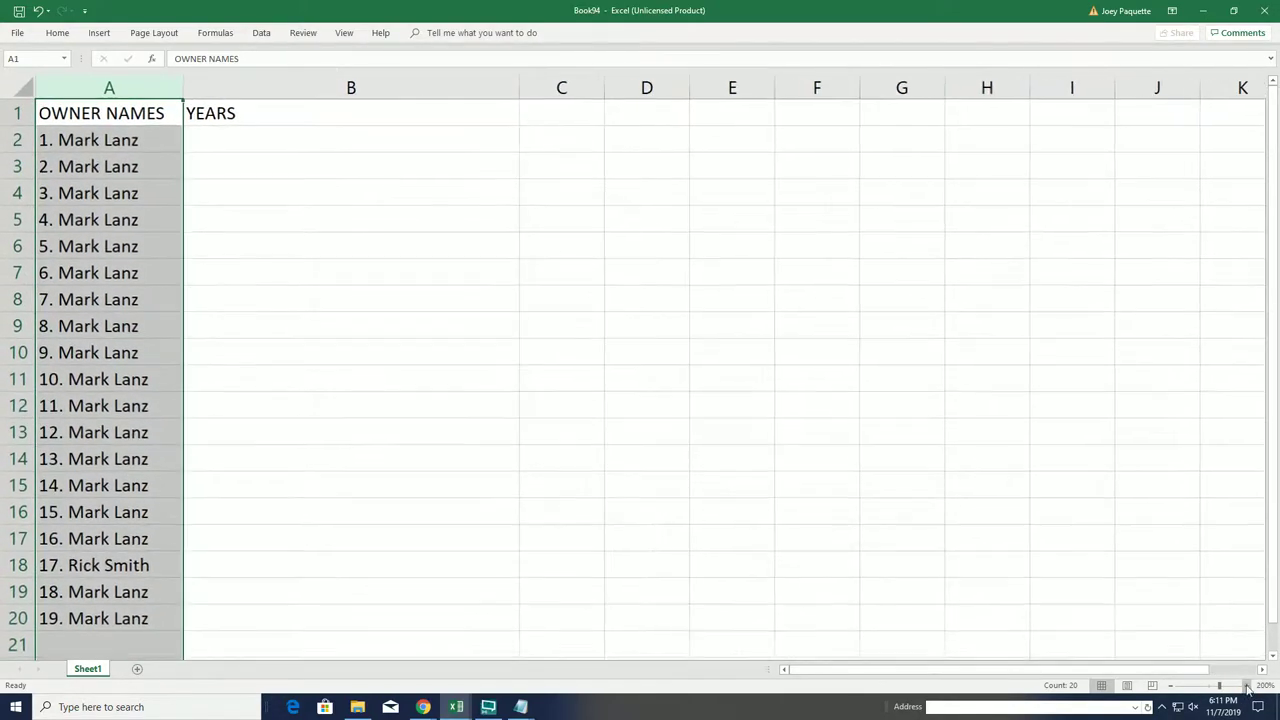
{"action": "left_click", "coordinate": [241, 146]}
Step: Copy the years 1938 through 1956 from Notepad into the List Randomizer box
{"action": "left_click", "coordinate": [1203, 10]}
{"action": "scroll", "coordinate": [378, 236], "scroll_direction": "up", "scroll_amount": 1}
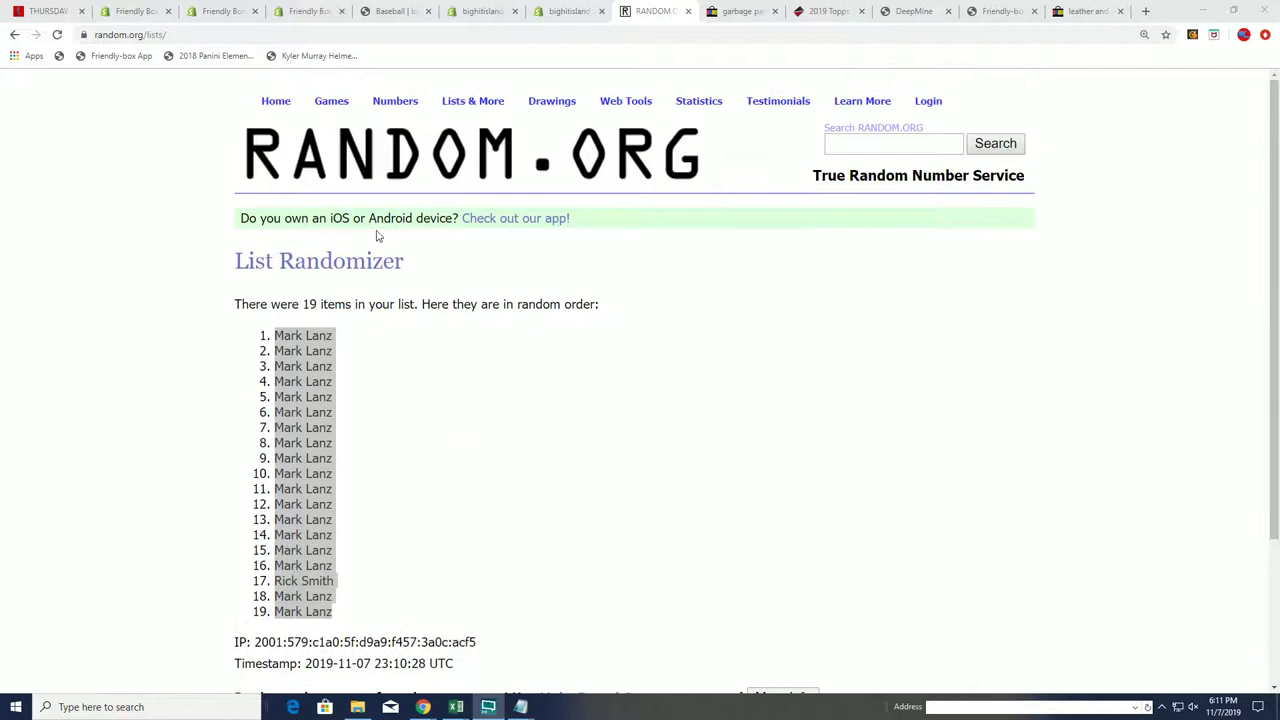
{"action": "left_click", "coordinate": [468, 122]}
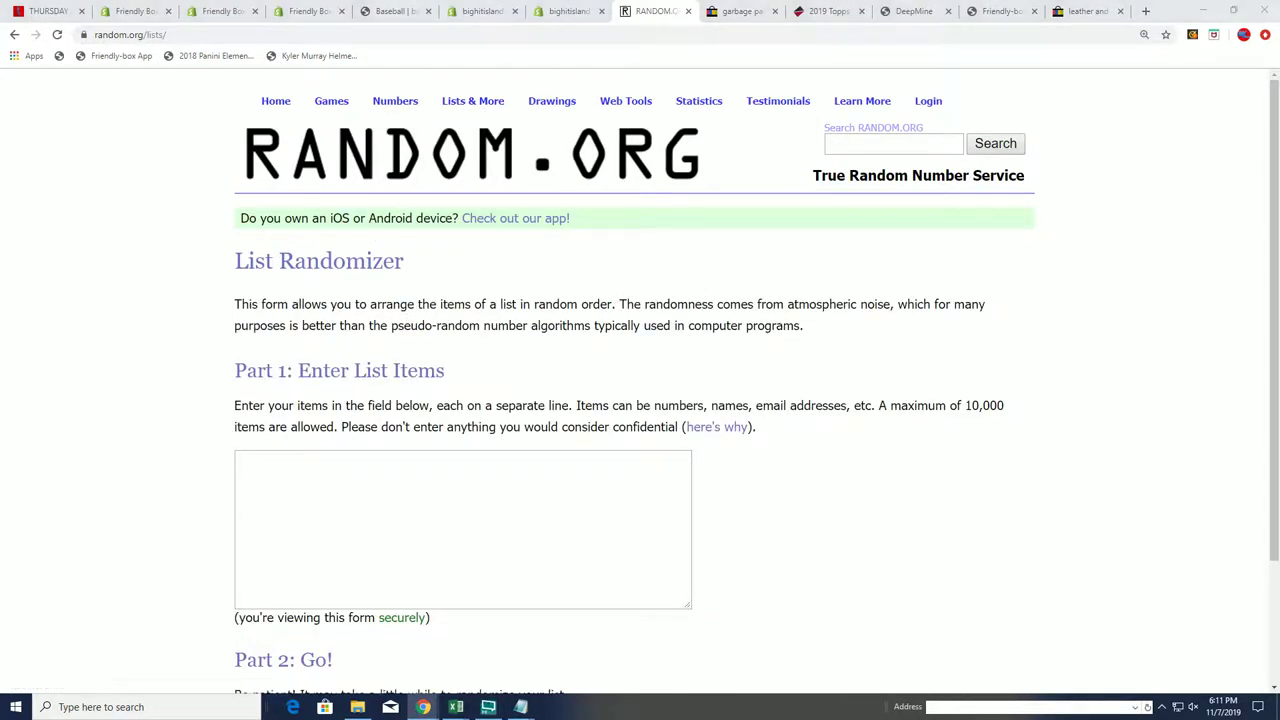
{"action": "left_click", "coordinate": [520, 707]}
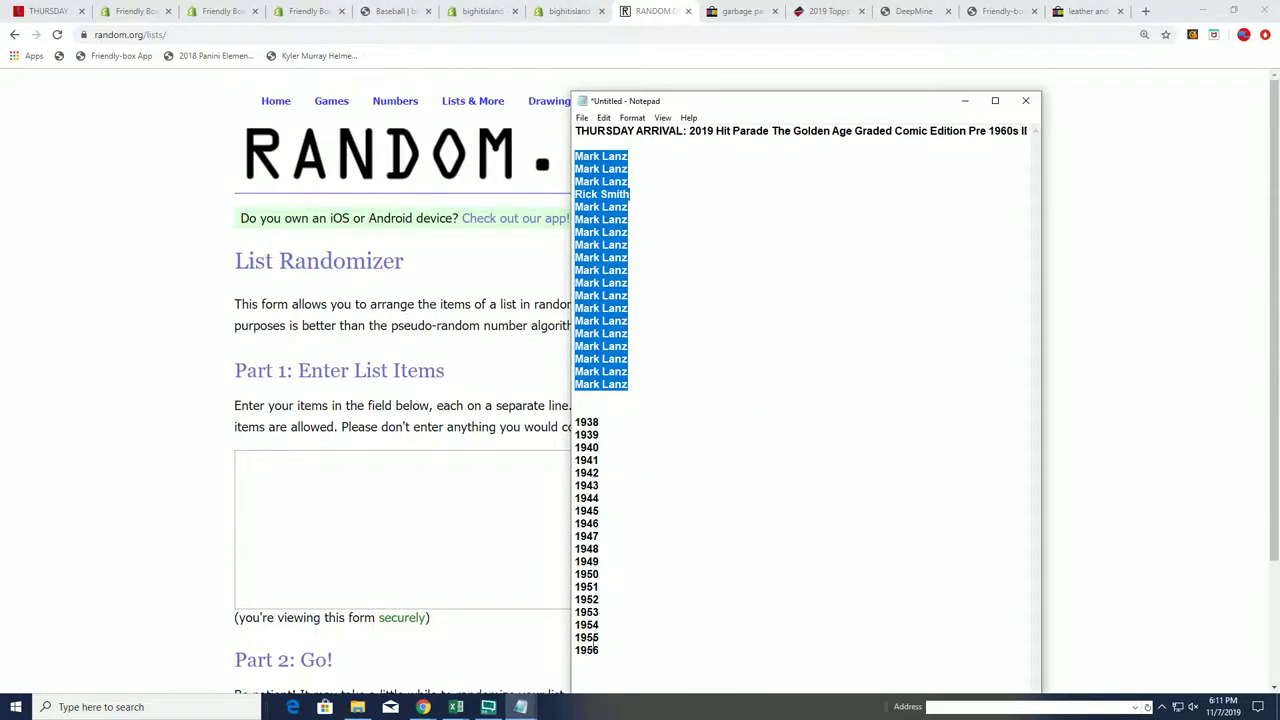
{"action": "double_click", "coordinate": [600, 652]}
{"action": "left_click_drag", "start_coordinate": [599, 651], "coordinate": [578, 422]}
{"action": "right_click", "coordinate": [582, 424]}
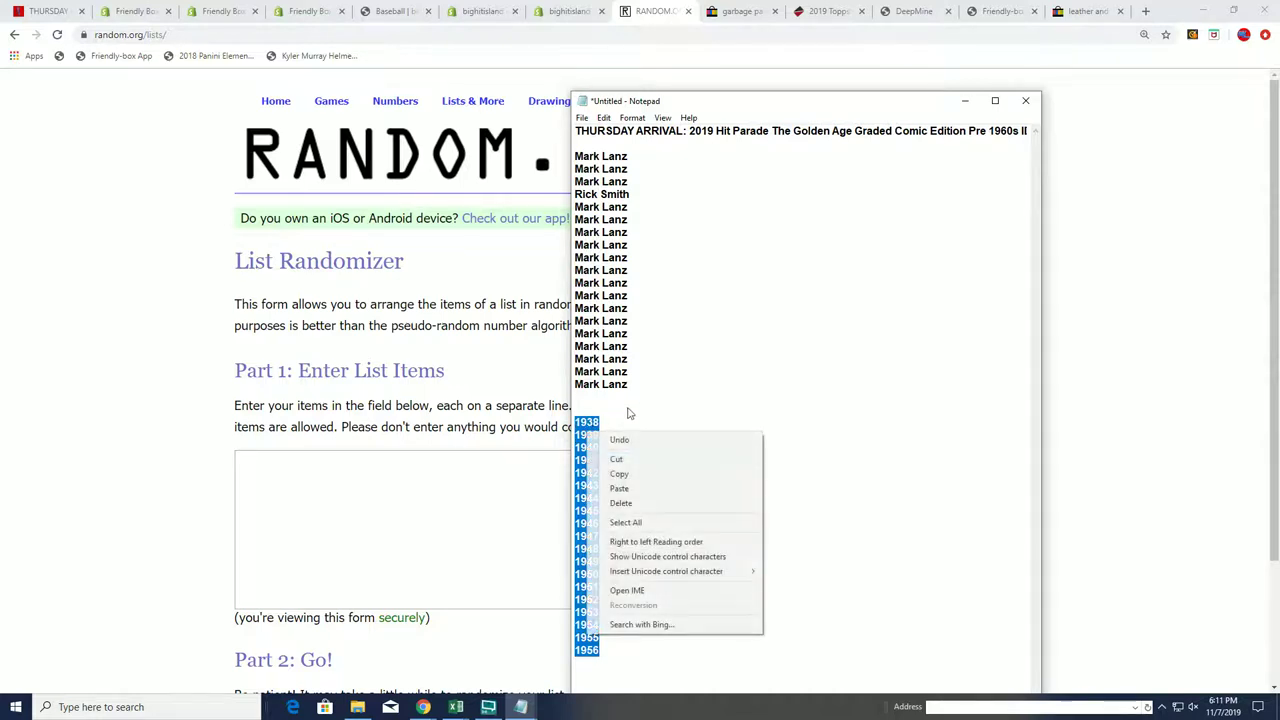
{"action": "left_click", "coordinate": [630, 474]}
{"action": "left_click", "coordinate": [296, 470]}
{"action": "right_click", "coordinate": [282, 463]}
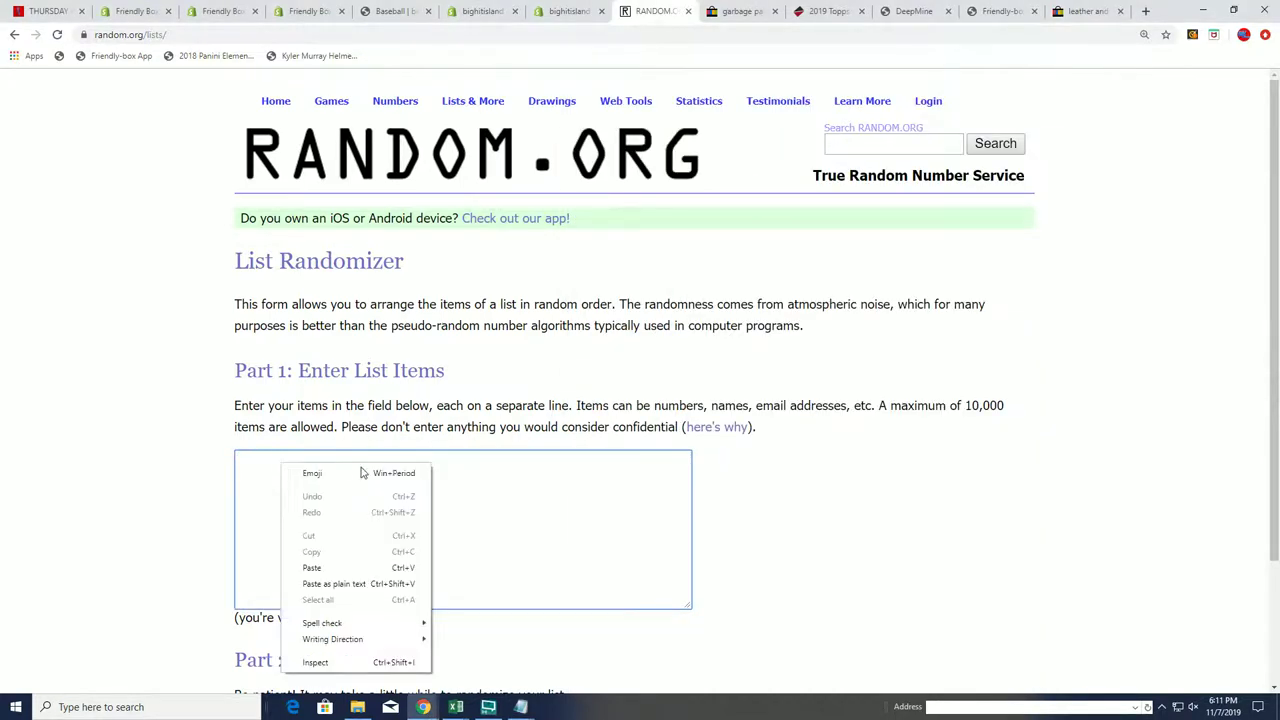
{"action": "left_click", "coordinate": [326, 570]}
Step: Randomize the year list, reshuffling until it has been randomized 7 times
{"action": "scroll", "coordinate": [782, 542], "scroll_direction": "down", "scroll_amount": 2}
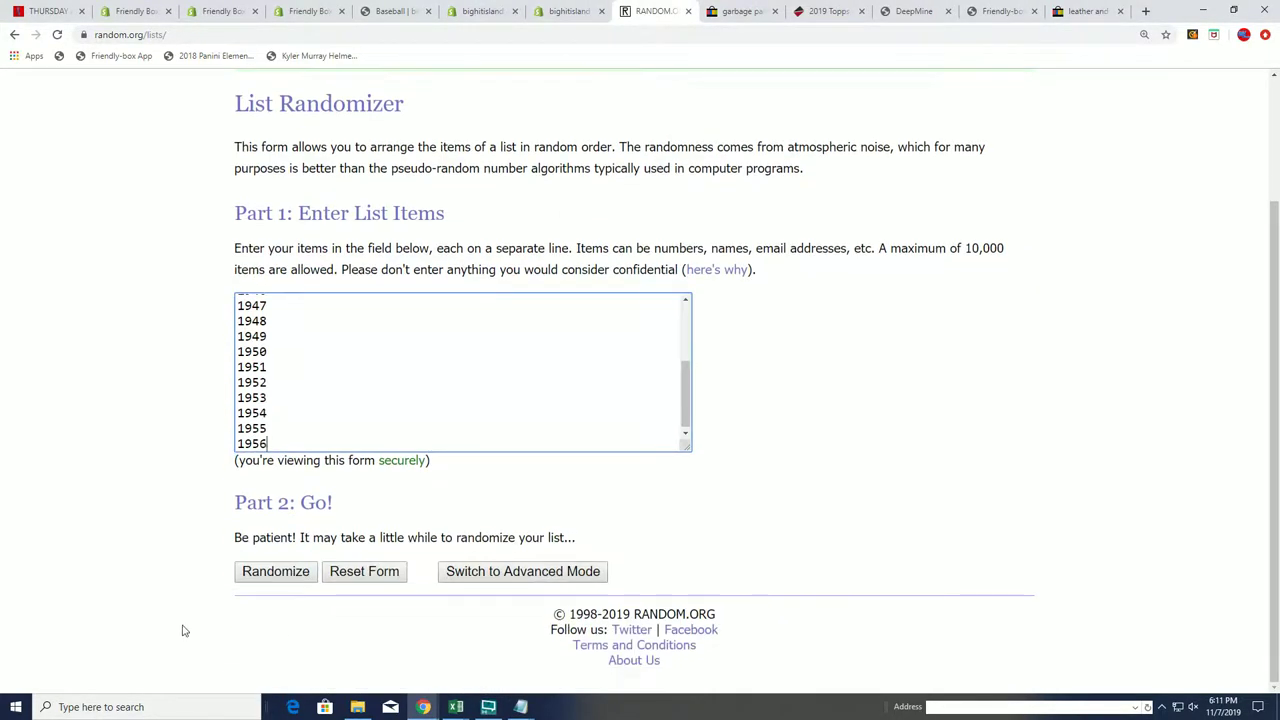
{"action": "left_click", "coordinate": [275, 577]}
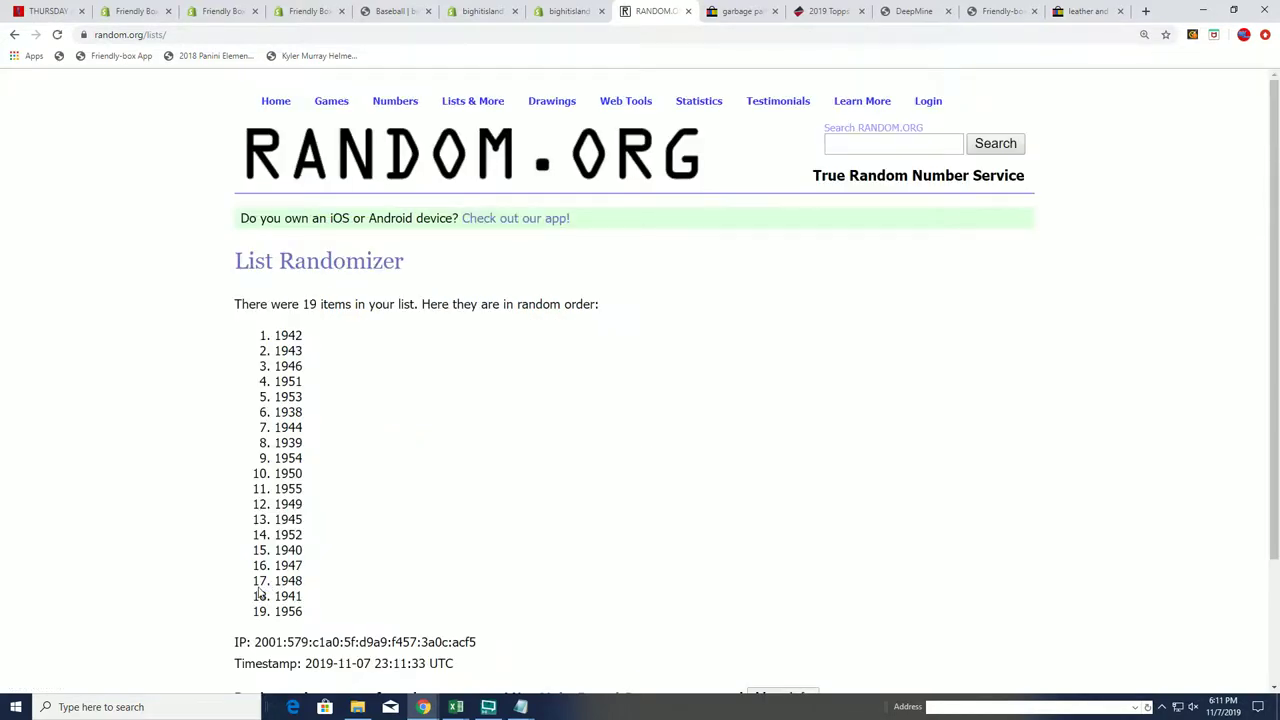
{"action": "scroll", "coordinate": [265, 585], "scroll_direction": "down", "scroll_amount": 2}
{"action": "left_click", "coordinate": [258, 573]}
{"action": "scroll", "coordinate": [258, 573], "scroll_direction": "down", "scroll_amount": 2}
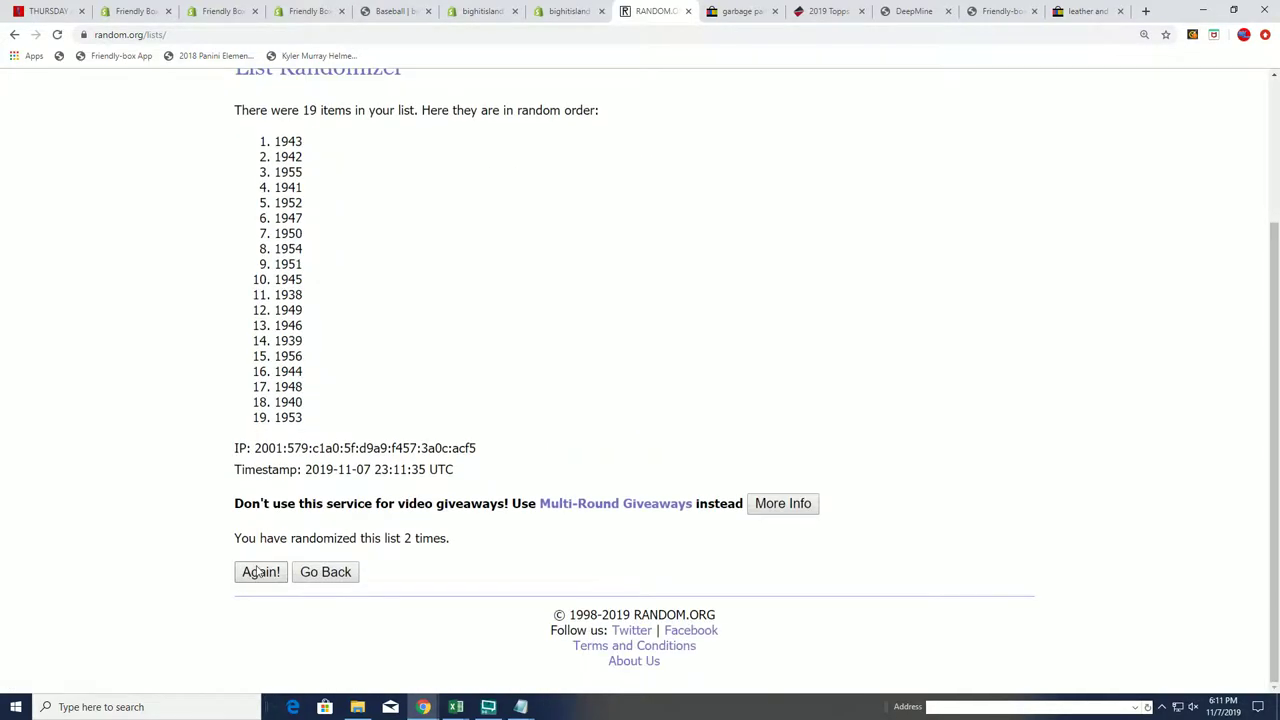
{"action": "left_click", "coordinate": [255, 572]}
{"action": "scroll", "coordinate": [250, 570], "scroll_direction": "down", "scroll_amount": 2}
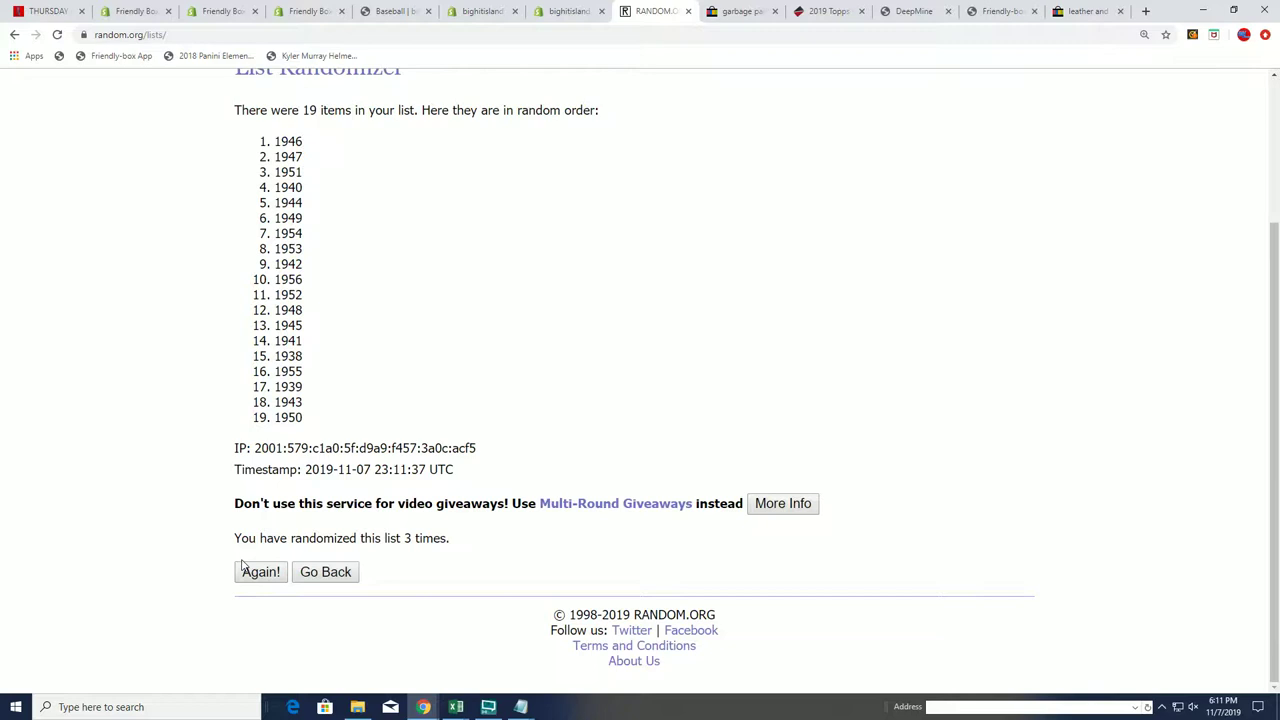
{"action": "left_click", "coordinate": [250, 573]}
{"action": "scroll", "coordinate": [258, 570], "scroll_direction": "down", "scroll_amount": 2}
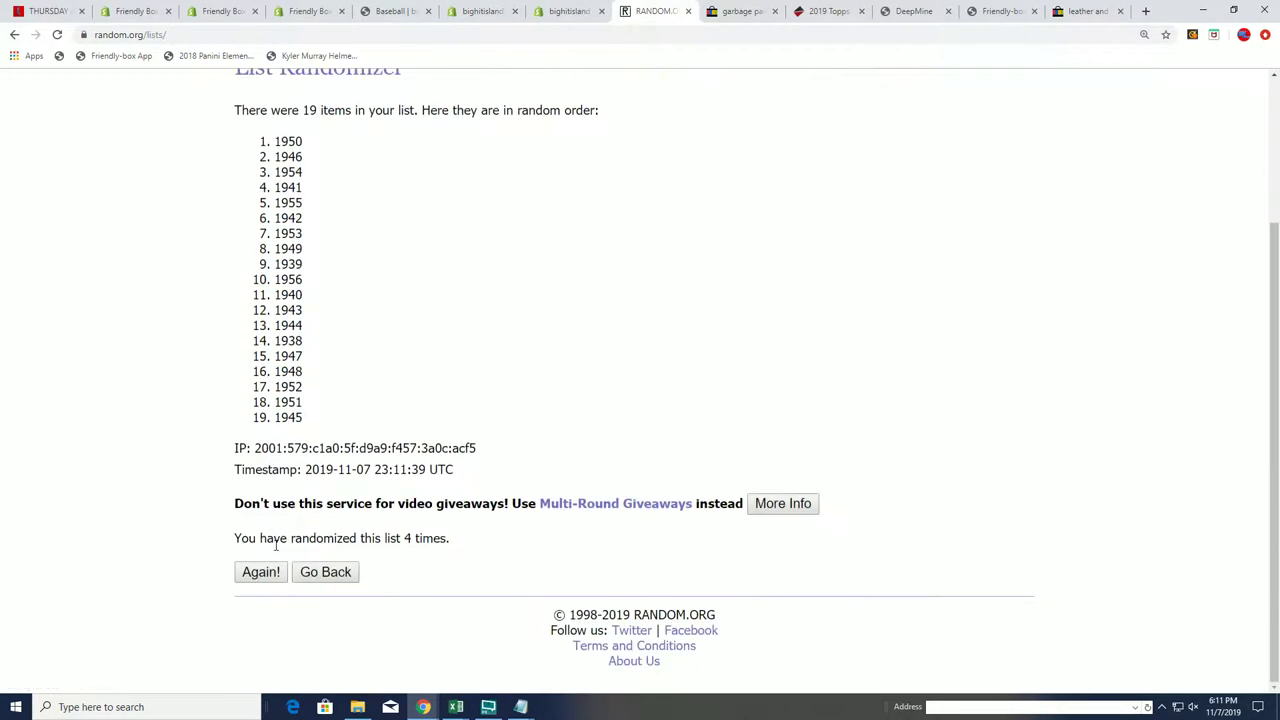
{"action": "left_click", "coordinate": [260, 572]}
{"action": "scroll", "coordinate": [260, 560], "scroll_direction": "down", "scroll_amount": 2}
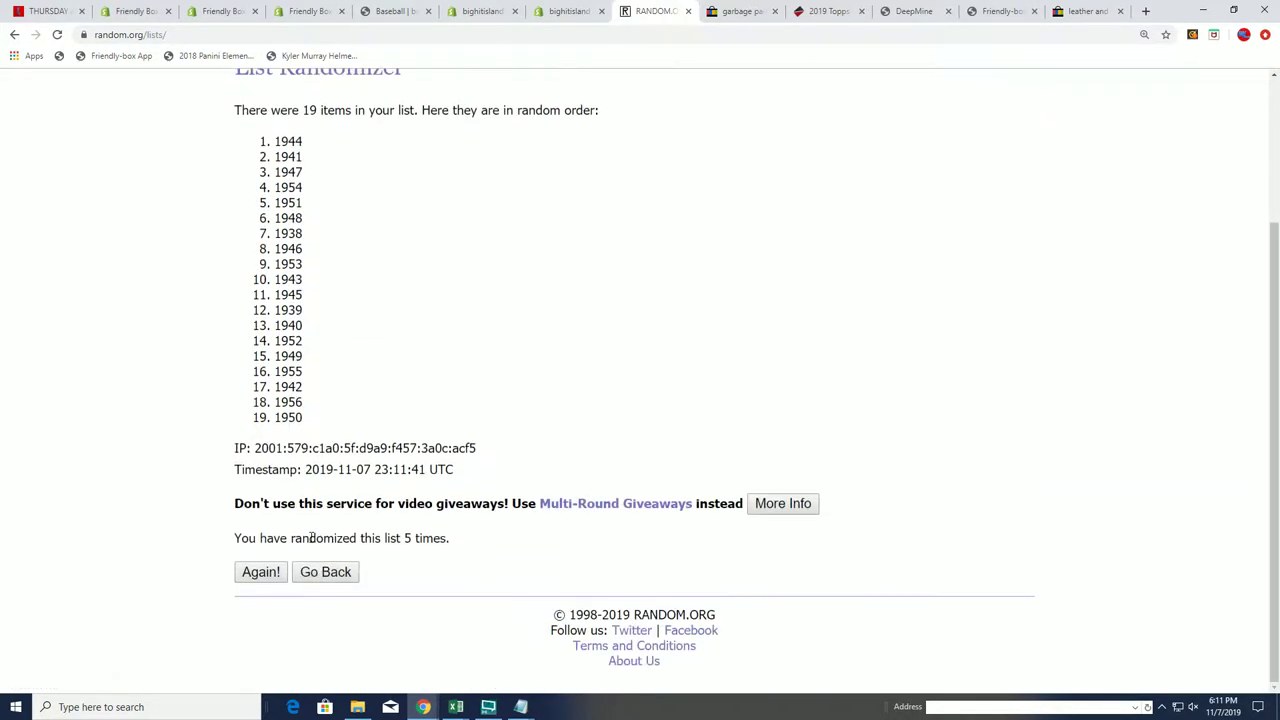
{"action": "left_click", "coordinate": [252, 572]}
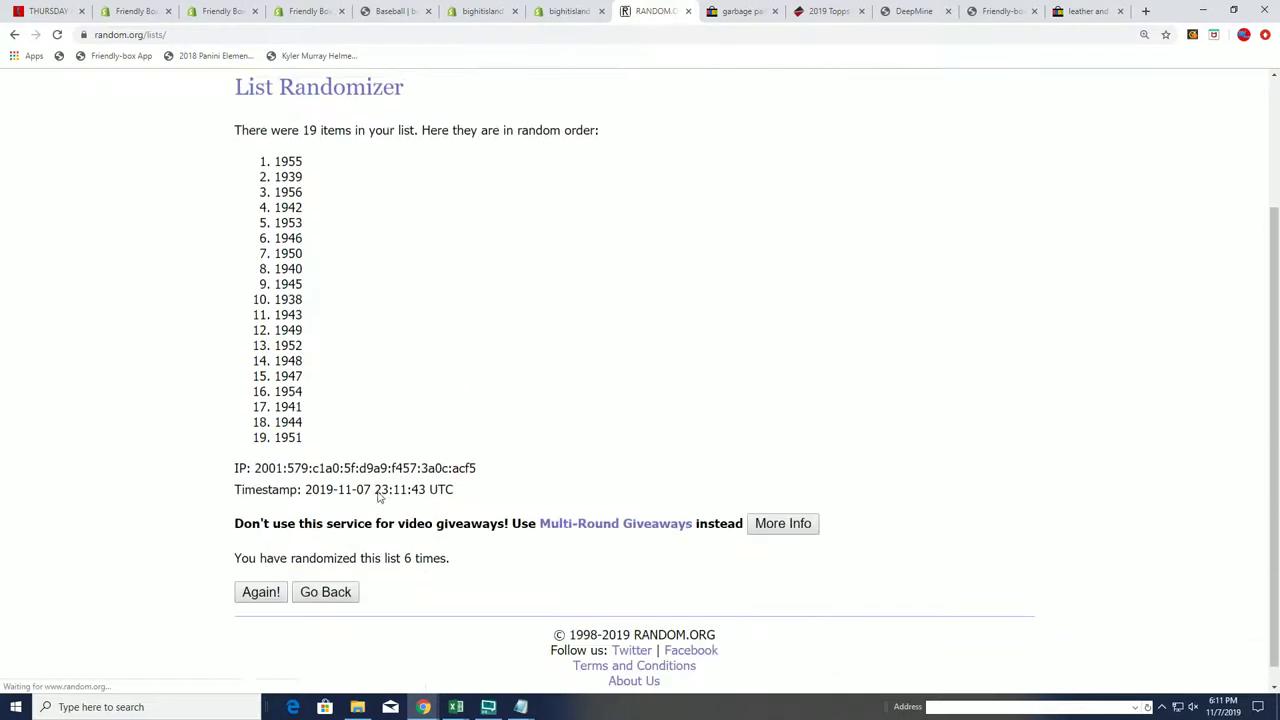
{"action": "scroll", "coordinate": [224, 578], "scroll_direction": "down", "scroll_amount": 1}
{"action": "left_click", "coordinate": [250, 572]}
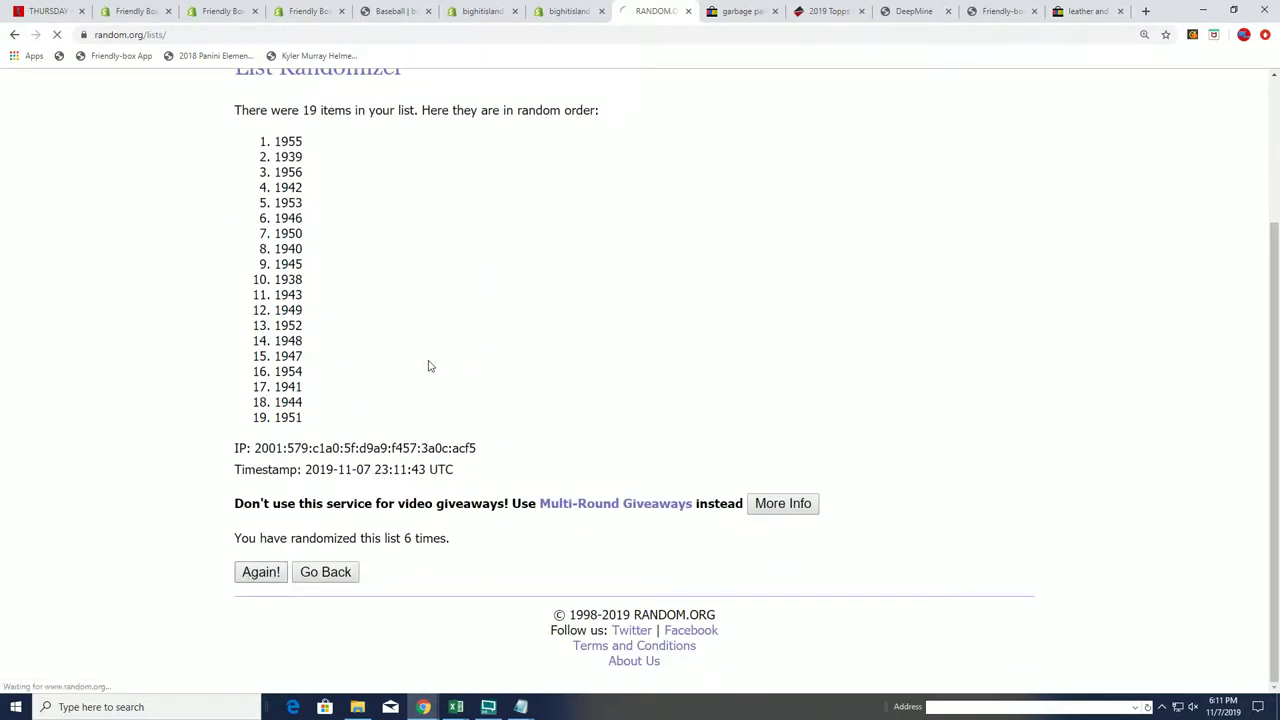
{"action": "scroll", "coordinate": [265, 218], "scroll_direction": "down", "scroll_amount": 1}
Step: Select and copy all 19 shuffled years
{"action": "left_click_drag", "start_coordinate": [276, 193], "coordinate": [311, 482]}
{"action": "right_click", "coordinate": [287, 456]}
{"action": "left_click", "coordinate": [300, 466]}
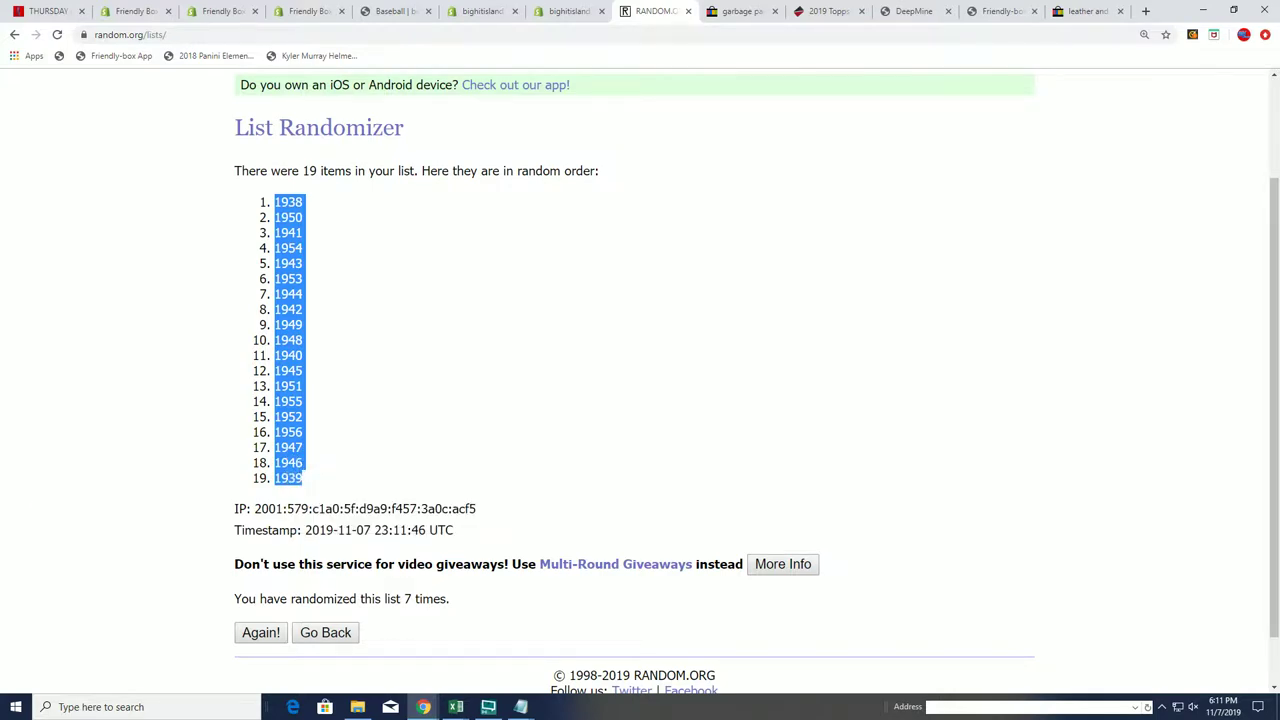
Step: Paste the shuffled years into B2:B20 with Match Destination Formatting, then select cell A18
{"action": "key", "text": "alt+Tab"}
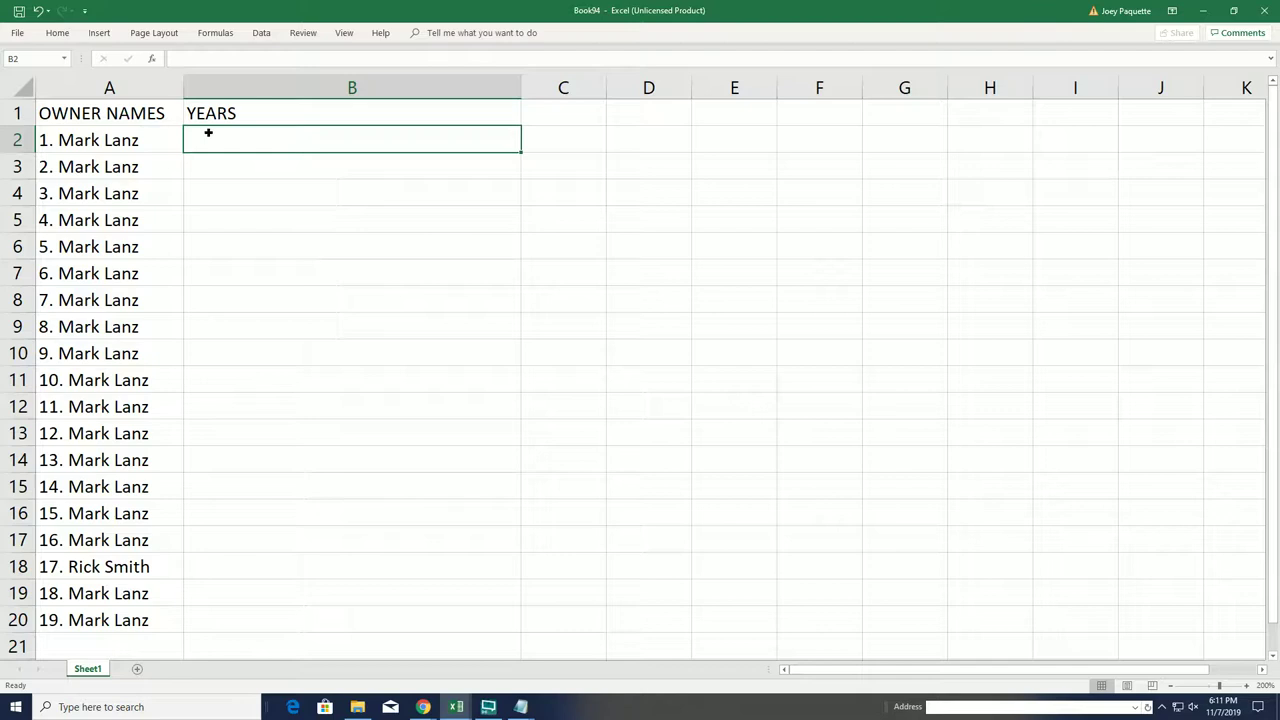
{"action": "right_click", "coordinate": [276, 136]}
{"action": "left_click", "coordinate": [257, 191]}
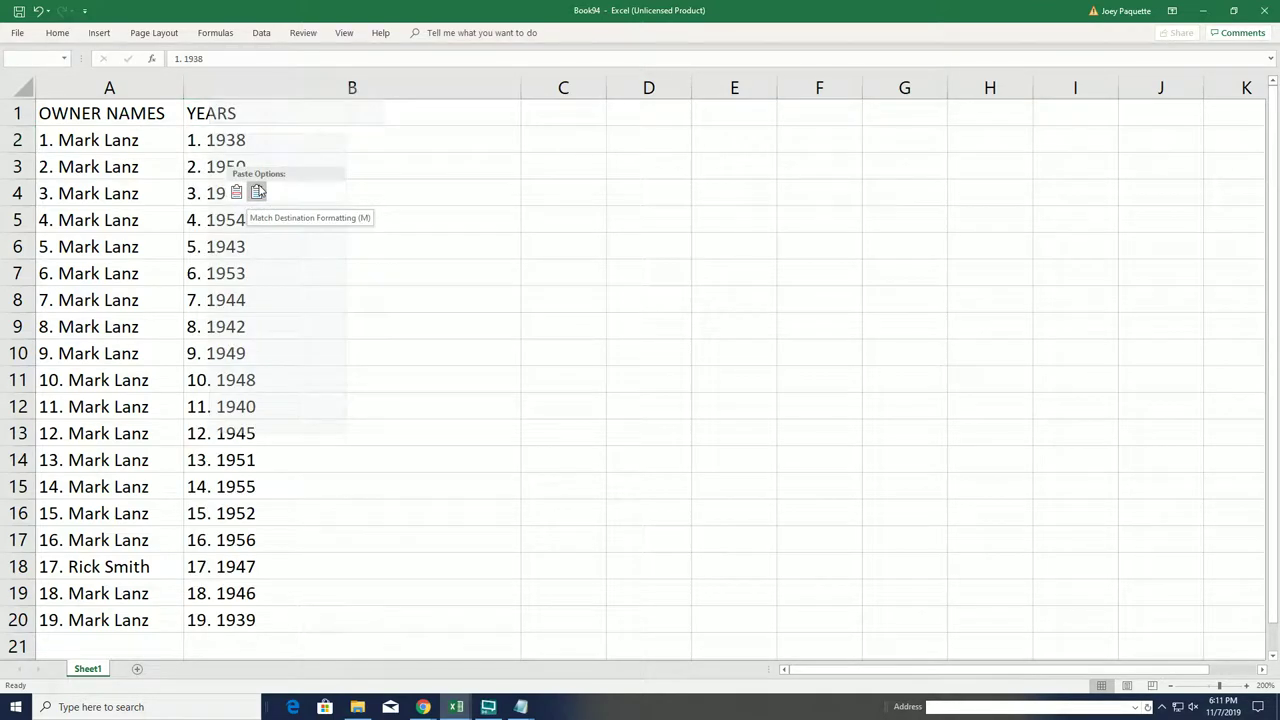
{"action": "left_click", "coordinate": [257, 191]}
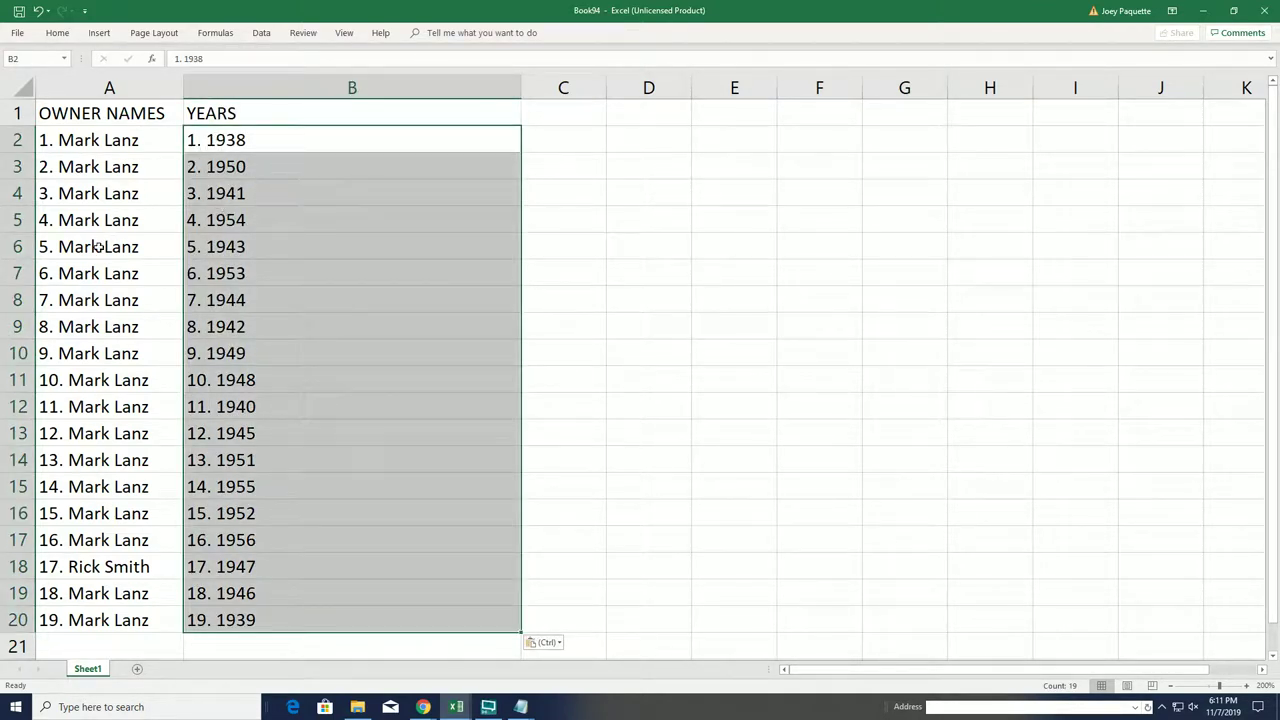
{"action": "left_click", "coordinate": [160, 569]}
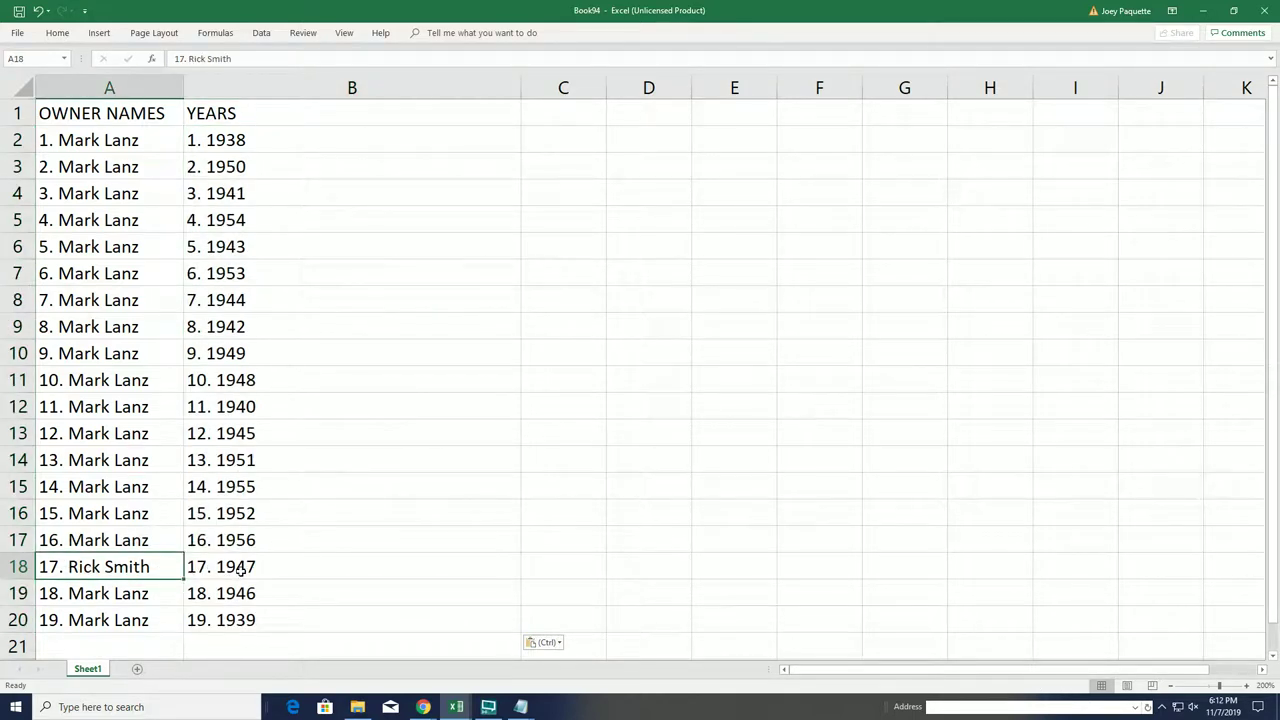